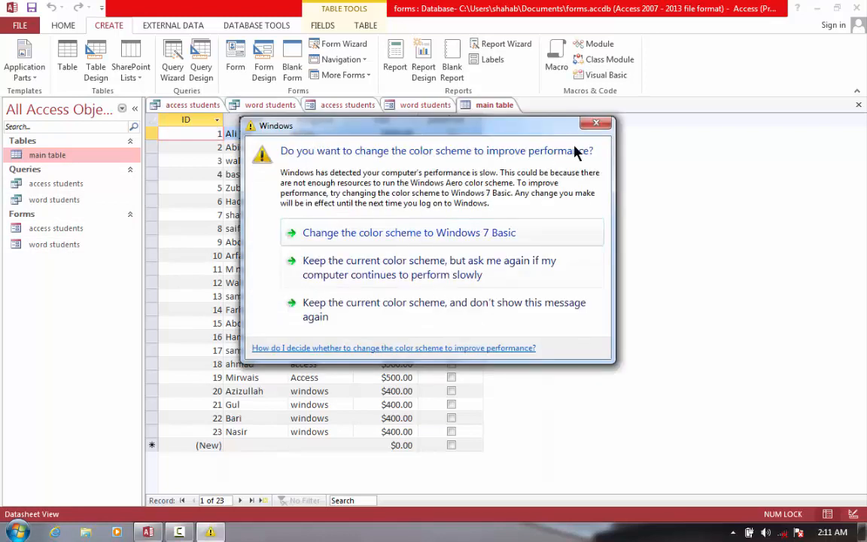
# Dismiss the color scheme prompt and start a Report Wizard report based on the main table
pyautogui.click(596, 123)
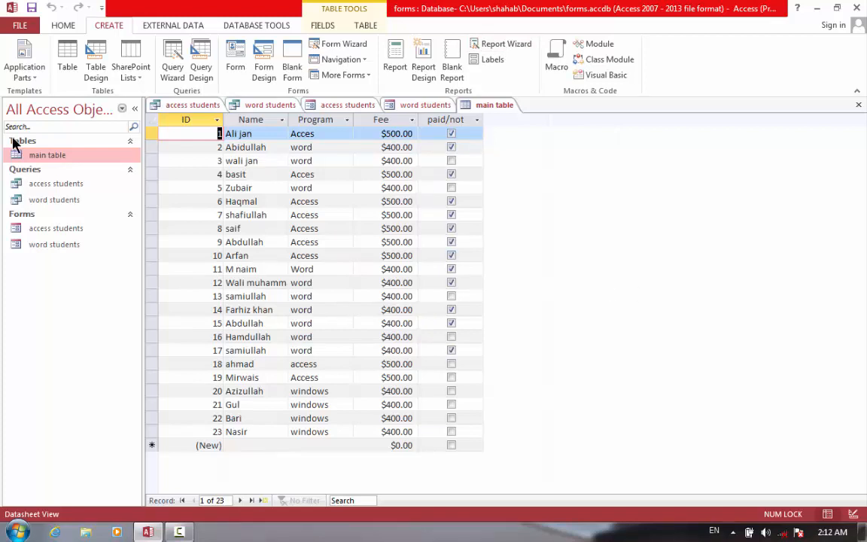
pyautogui.moveTo(38, 156); pyautogui.dragTo(169, 155)
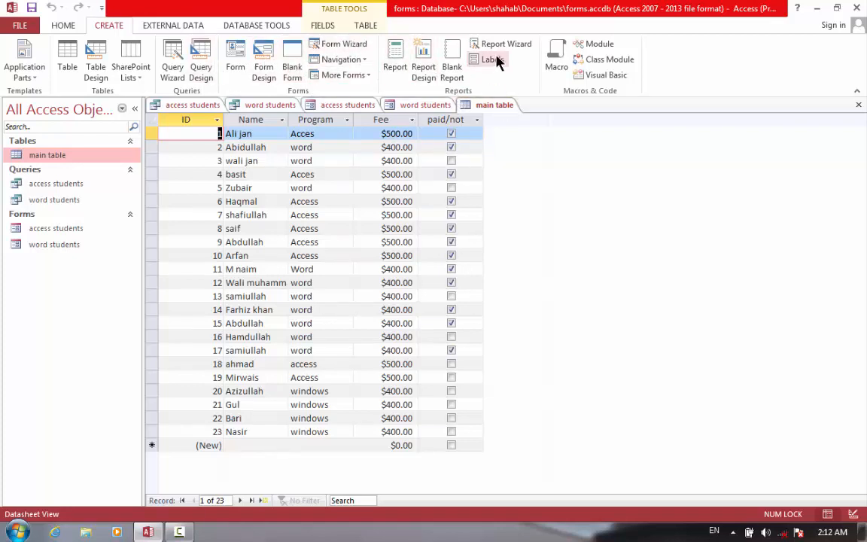
pyautogui.click(520, 43)
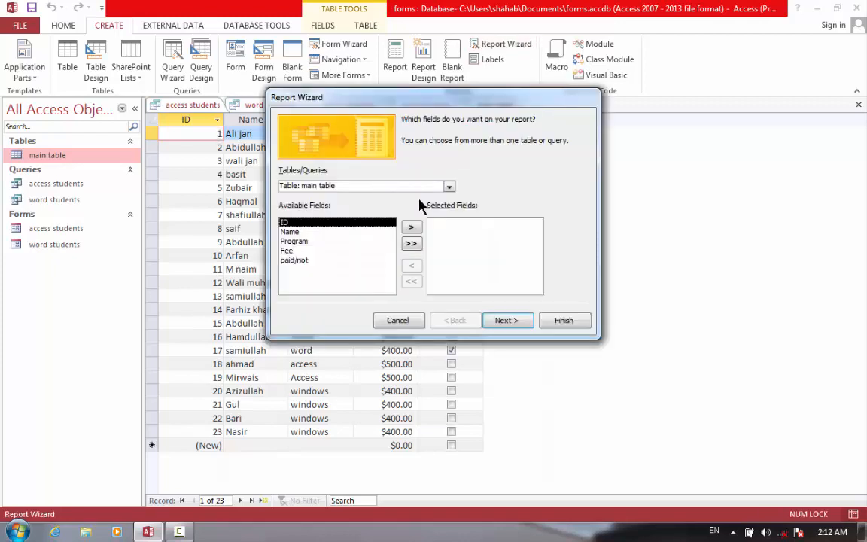
pyautogui.click(450, 186)
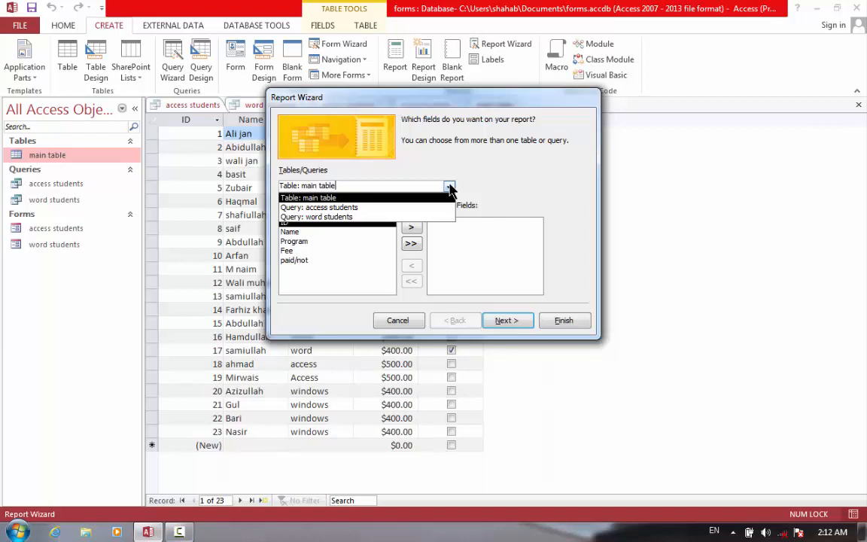
pyautogui.click(345, 199)
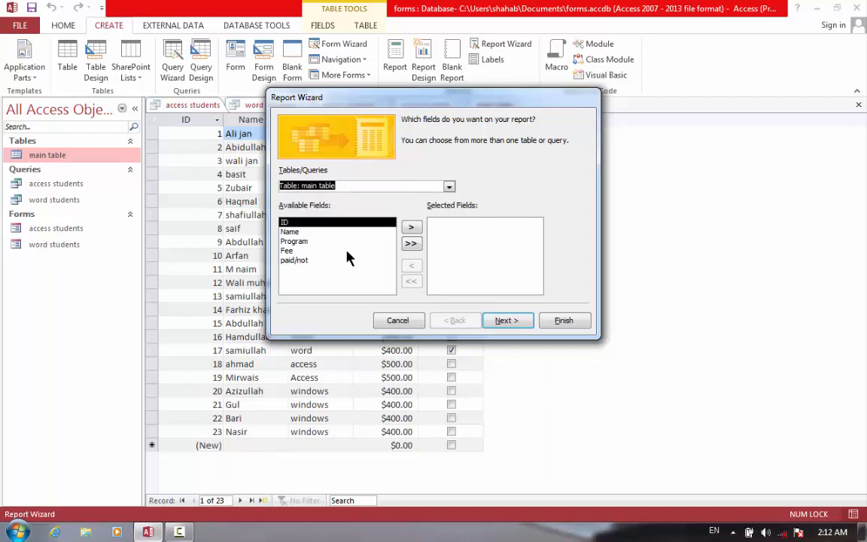
pyautogui.click(412, 243)
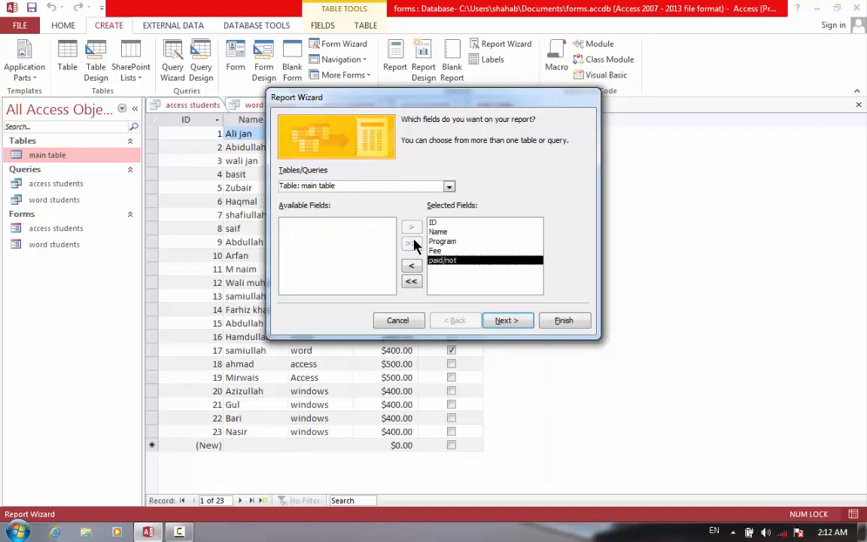
pyautogui.click(443, 242)
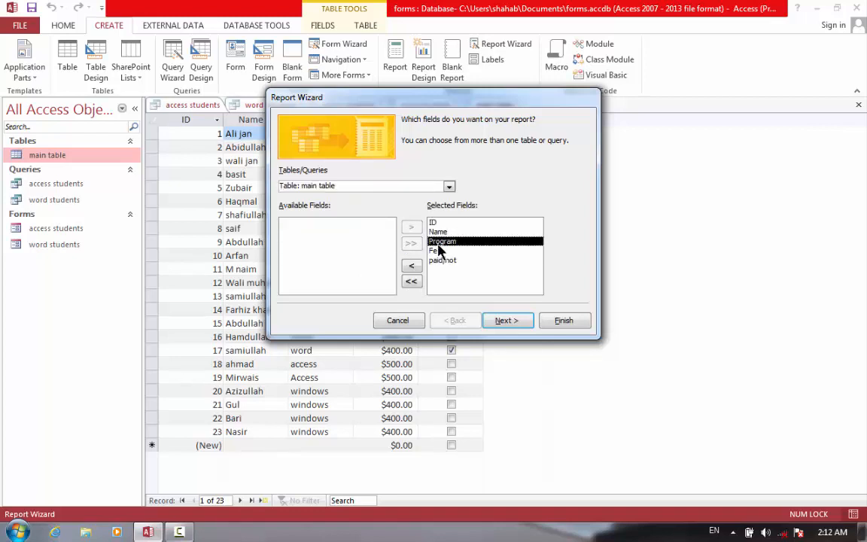
pyautogui.click(415, 269)
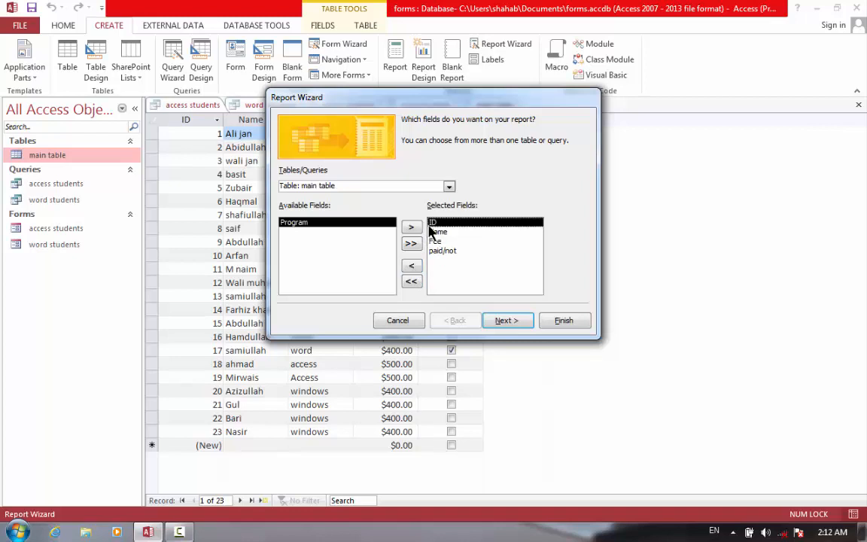
pyautogui.click(414, 268)
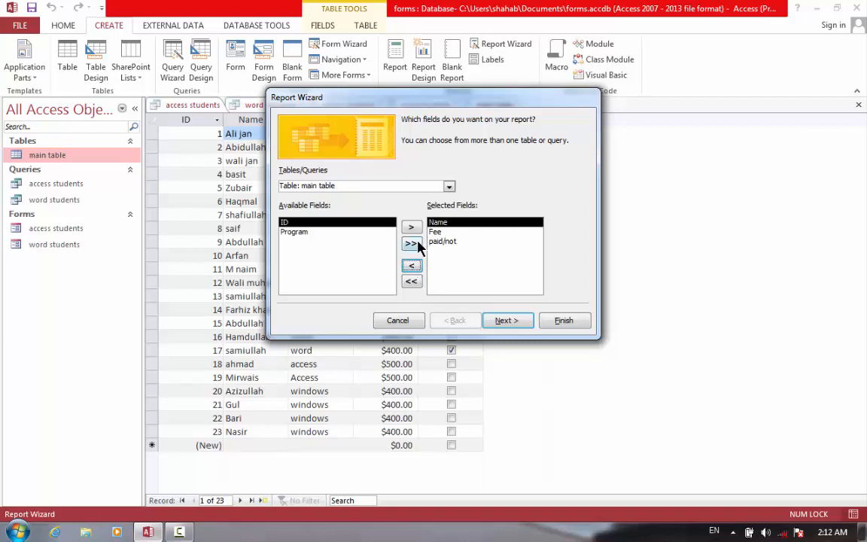
pyautogui.click(413, 244)
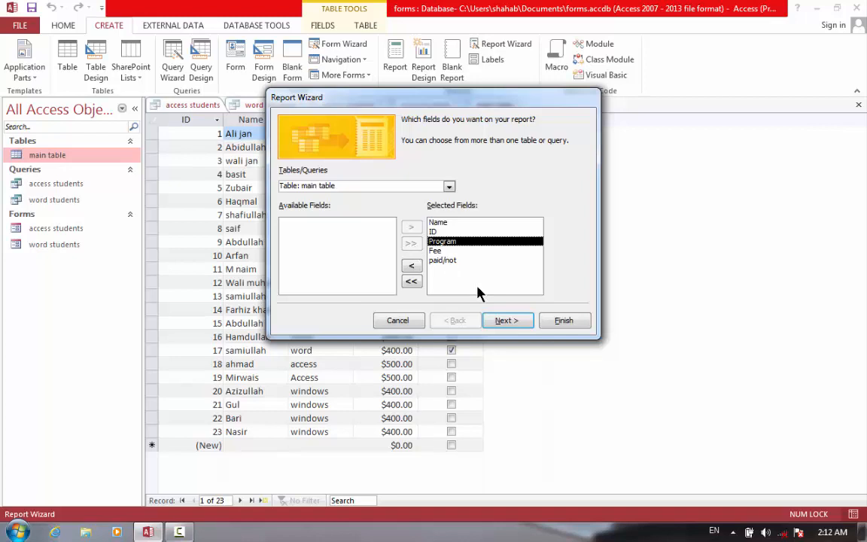
pyautogui.click(411, 282)
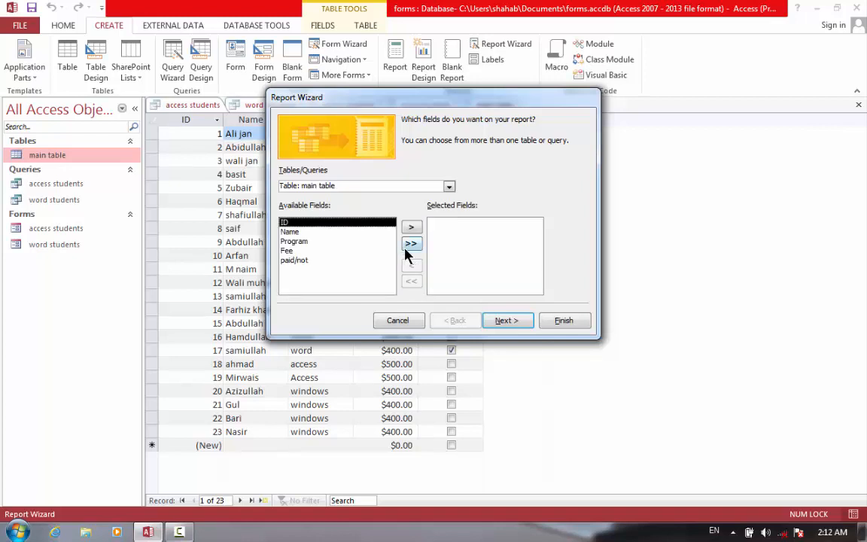
# Include all main table fields in the report and leave out any grouping levels
pyautogui.click(406, 247)
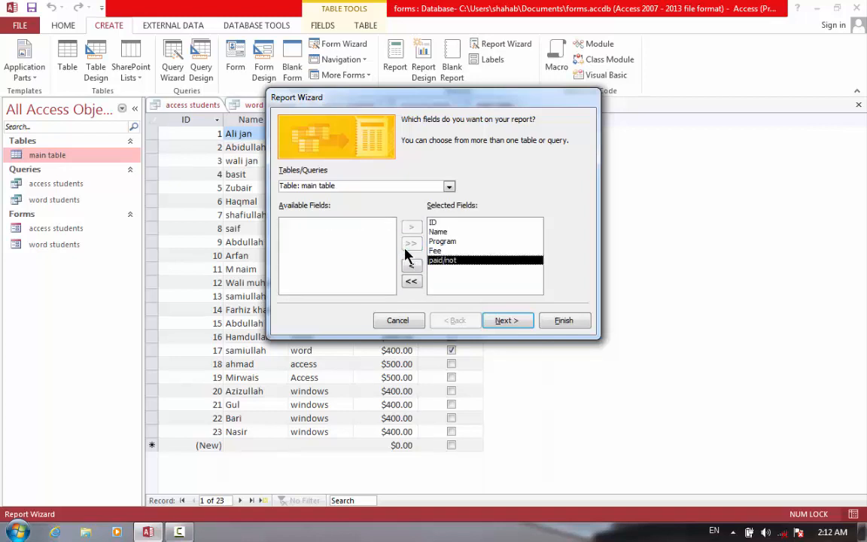
pyautogui.click(509, 321)
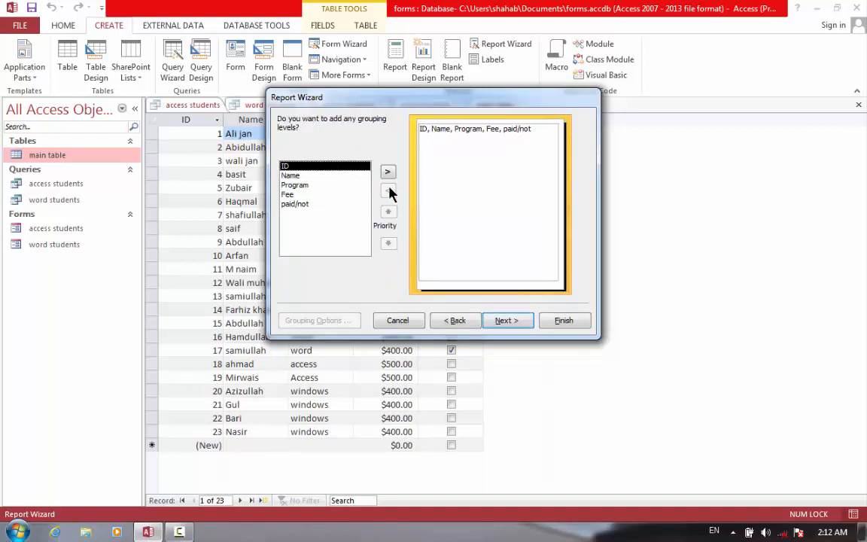
pyautogui.click(507, 321)
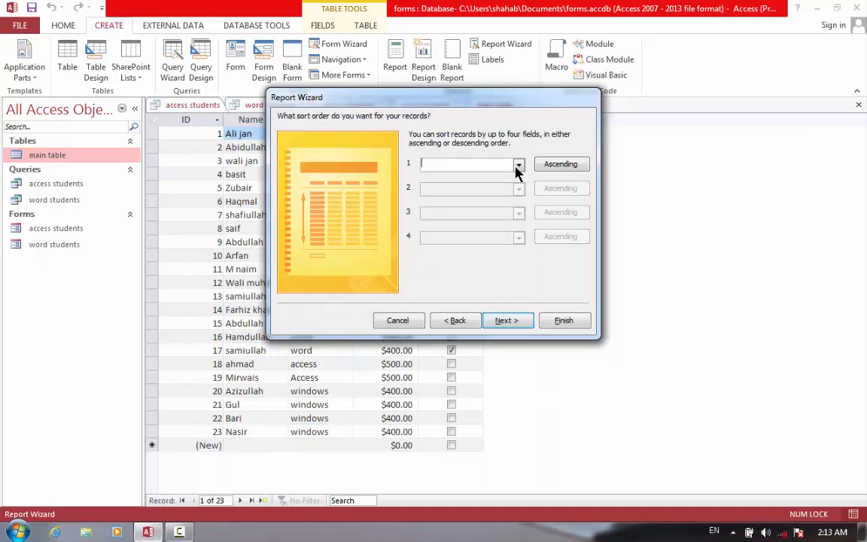
# Sort the report records by Name in ascending order
pyautogui.click(520, 166)
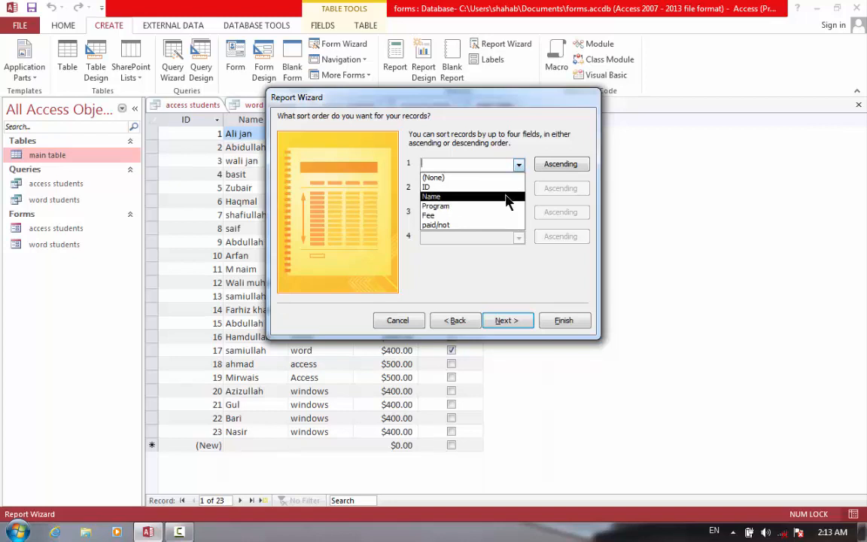
pyautogui.click(507, 196)
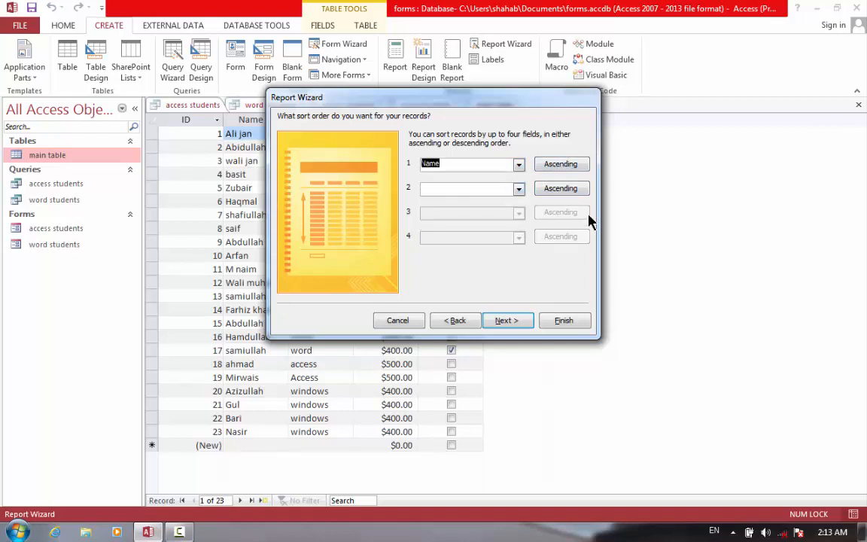
pyautogui.click(510, 321)
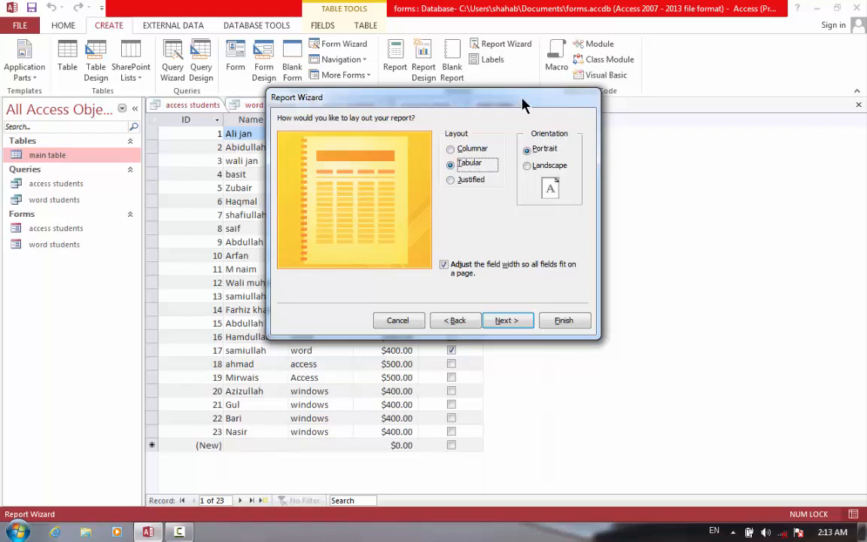
# Lay out the report as Tabular in Portrait orientation
pyautogui.moveTo(524, 105); pyautogui.dragTo(515, 128)
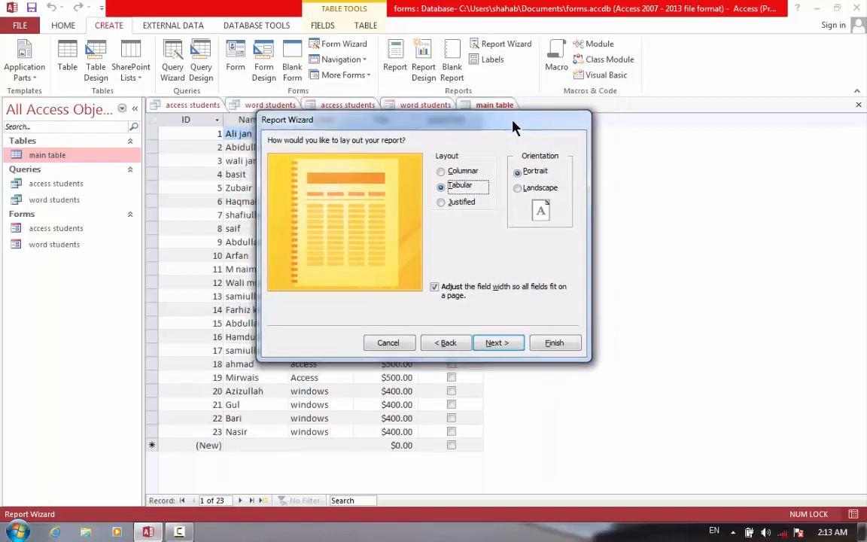
pyautogui.click(525, 189)
pyautogui.click(519, 173)
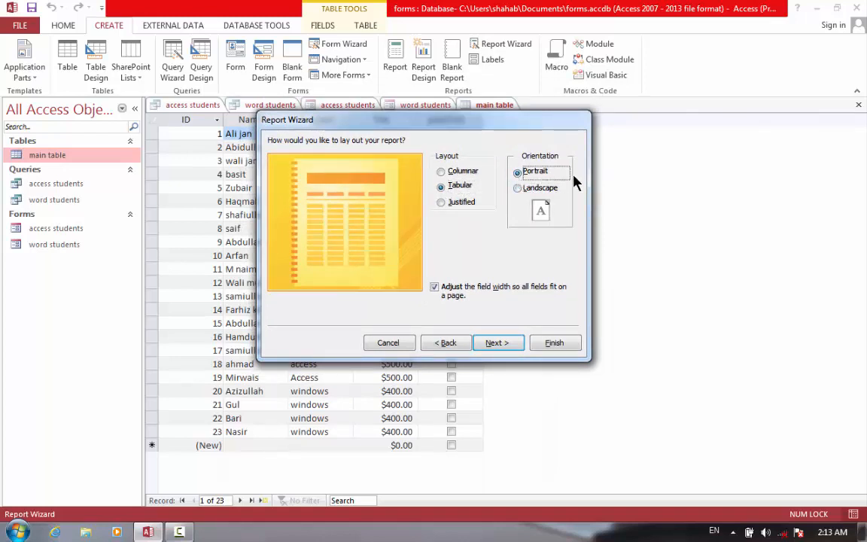
pyautogui.click(503, 348)
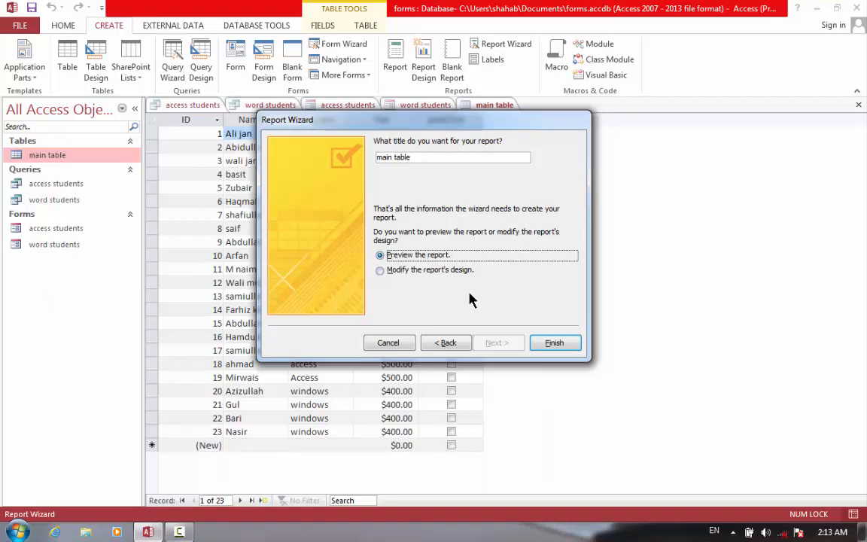
# Title the report "all student" and finish the wizard with the report preview
pyautogui.click(441, 157)
pyautogui.press('BackSpace')
pyautogui.press('BackSpace')
pyautogui.press('BackSpace')
pyautogui.press('BackSpace')
pyautogui.press('BackSpace')
pyautogui.press('BackSpace')
pyautogui.press('BackSpace')
pyautogui.press('BackSpace')
pyautogui.press('BackSpace')
pyautogui.press('BackSpace')
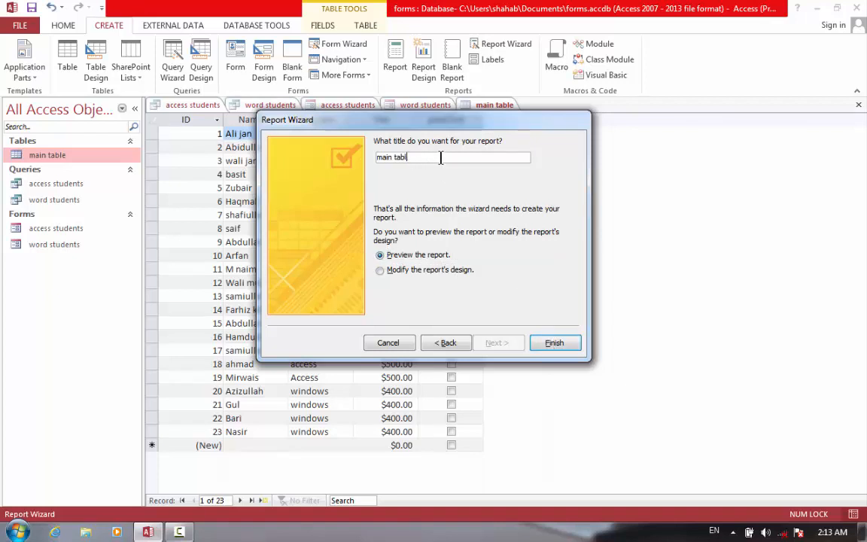
pyautogui.write('all student')
pyautogui.click(555, 347)
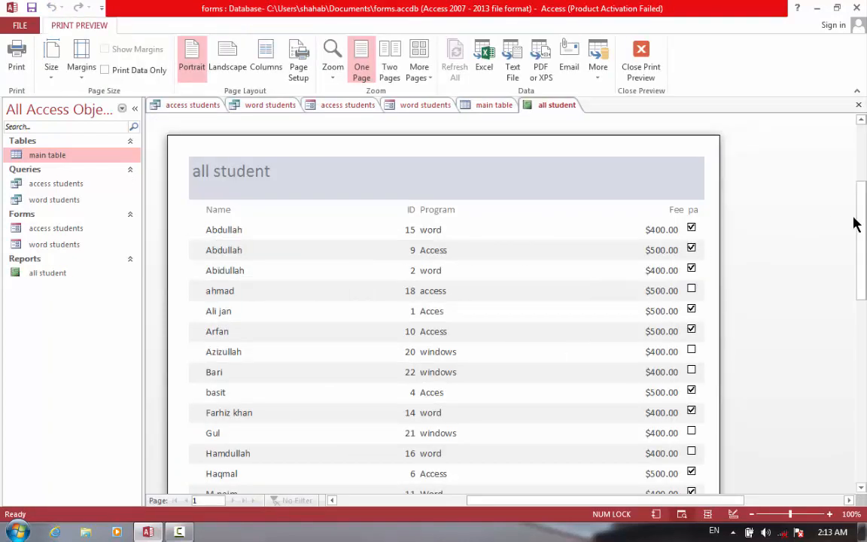
# Look through the all student report in print preview and check which printers are available without printing
pyautogui.moveTo(861, 226); pyautogui.dragTo(861, 358)
pyautogui.scroll(5, 775, 226)
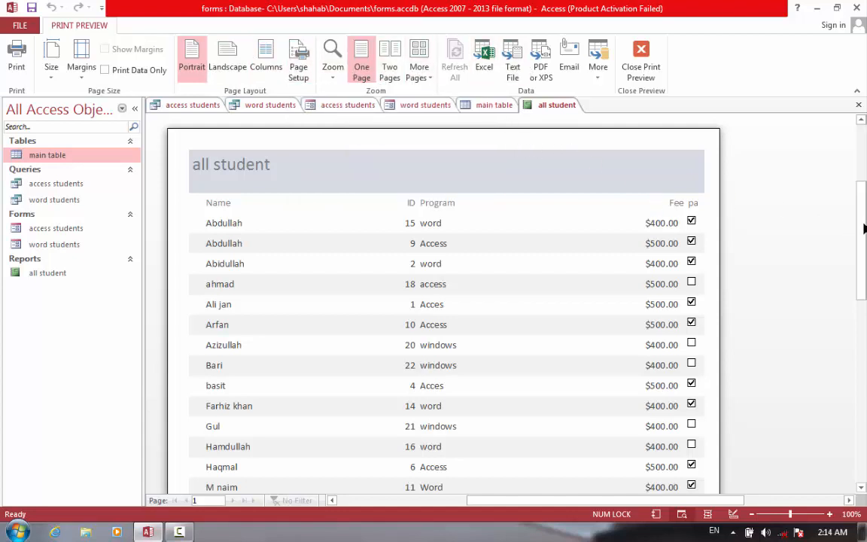
pyautogui.moveTo(862, 197); pyautogui.dragTo(864, 253)
pyautogui.moveTo(864, 310); pyautogui.dragTo(865, 250)
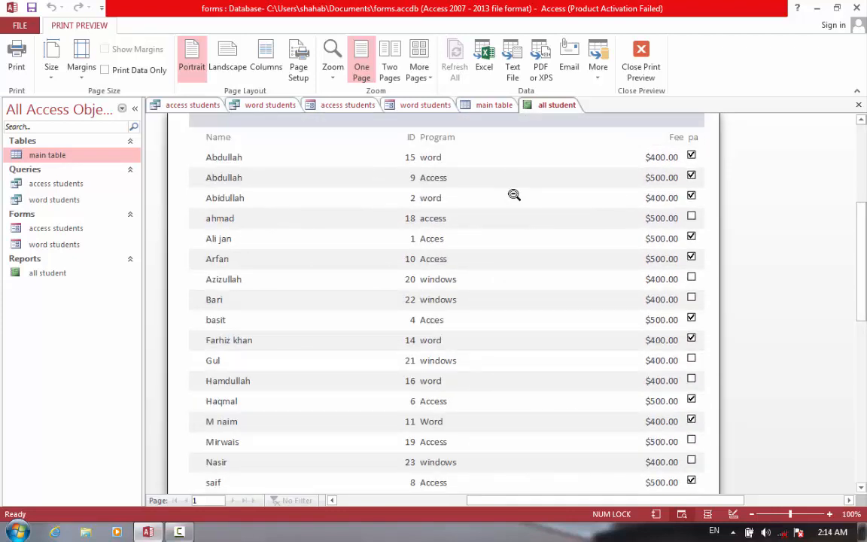
pyautogui.click(18, 51)
pyautogui.click(512, 147)
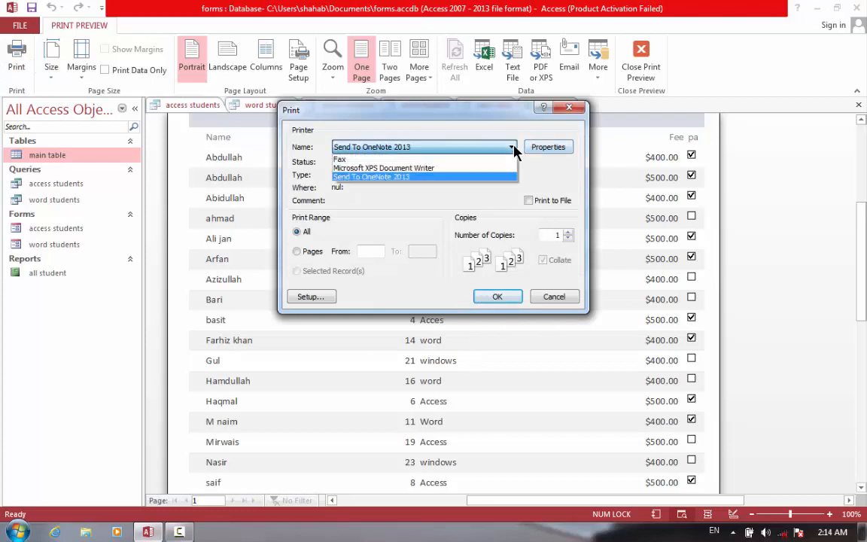
pyautogui.click(512, 147)
pyautogui.click(578, 109)
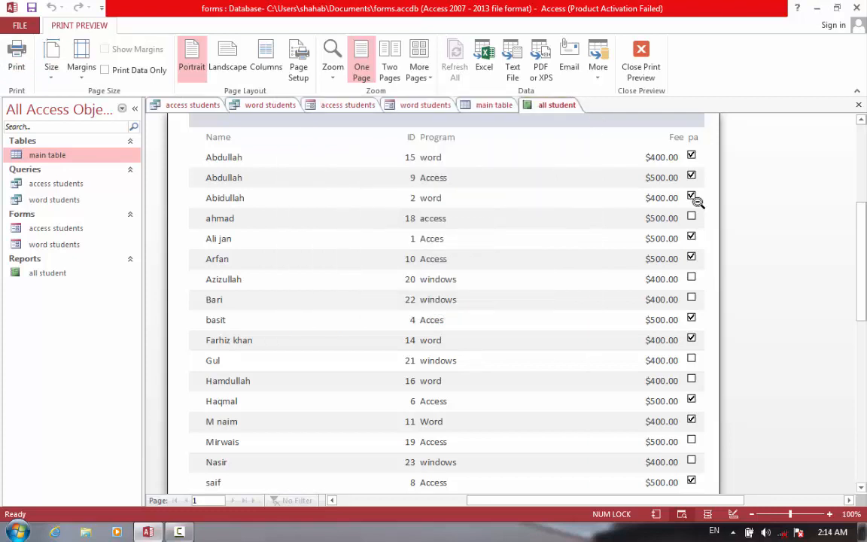
pyautogui.moveTo(862, 256); pyautogui.dragTo(861, 157)
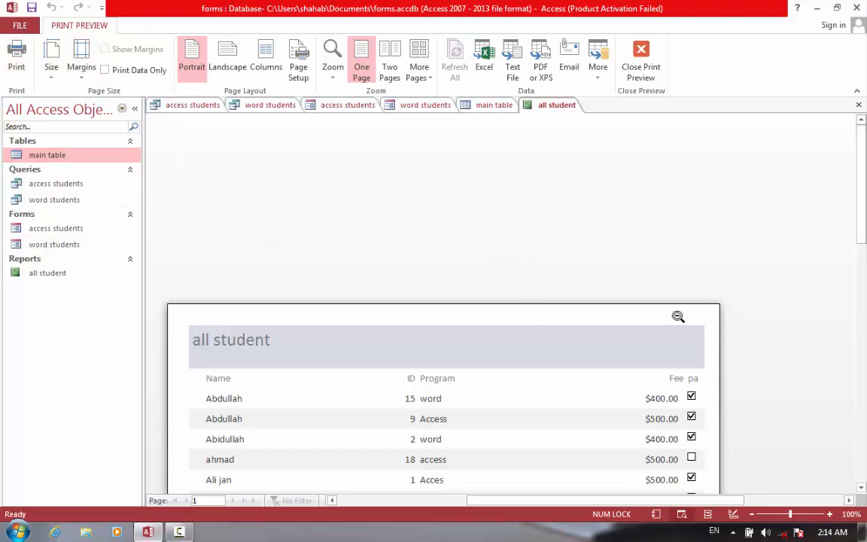
pyautogui.scroll(-5, 776, 211)
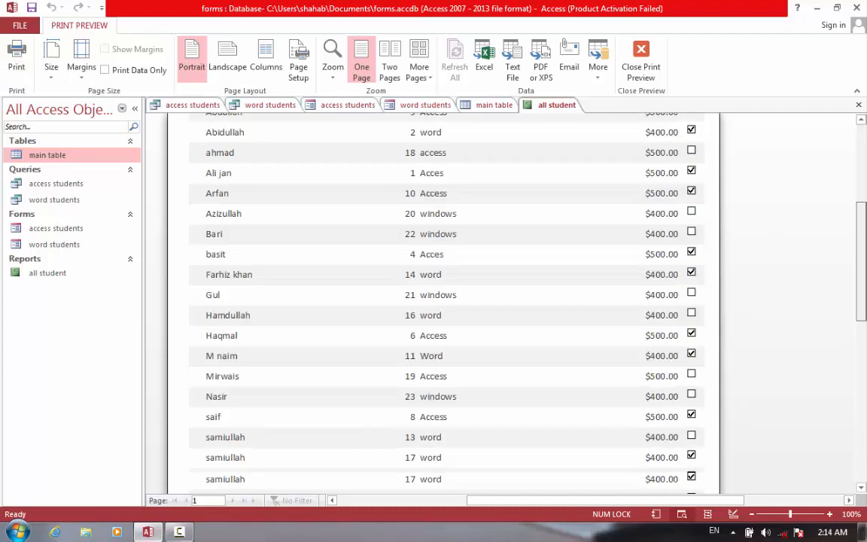
# Show the all student report in Report View, followed by Design View
pyautogui.click(657, 515)
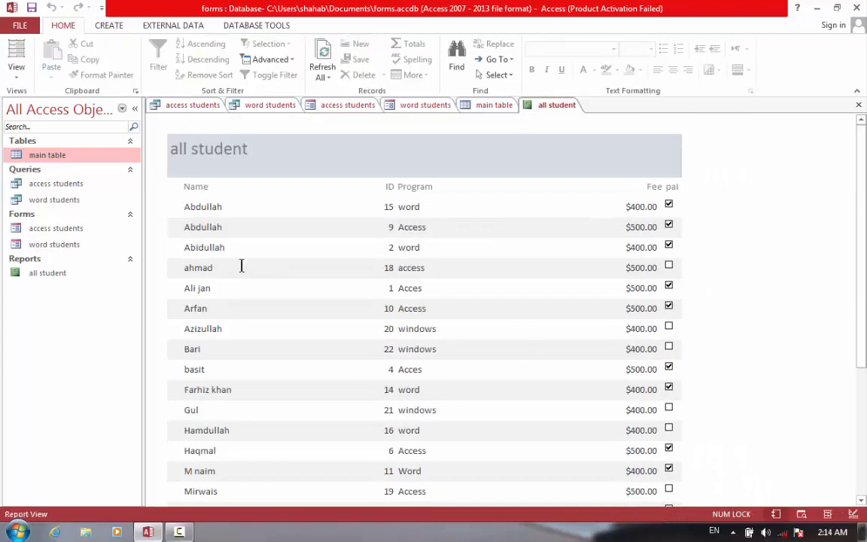
pyautogui.click(16, 66)
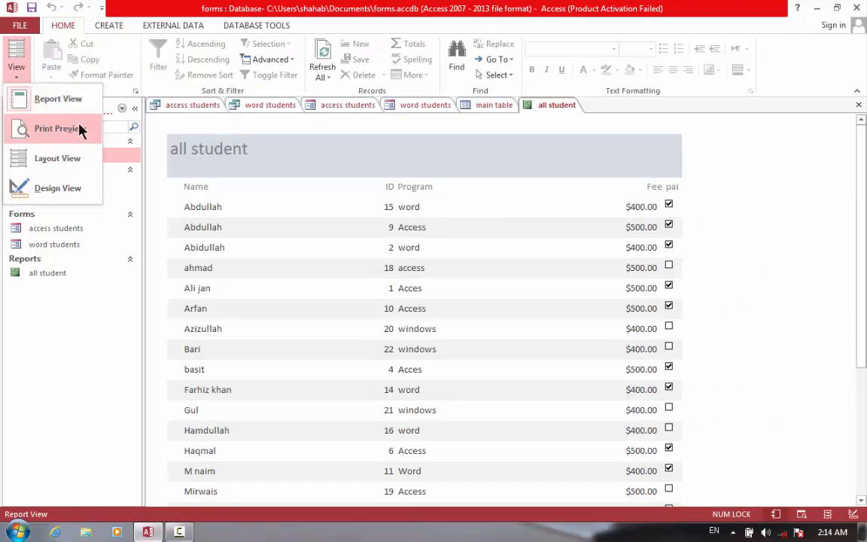
pyautogui.click(83, 189)
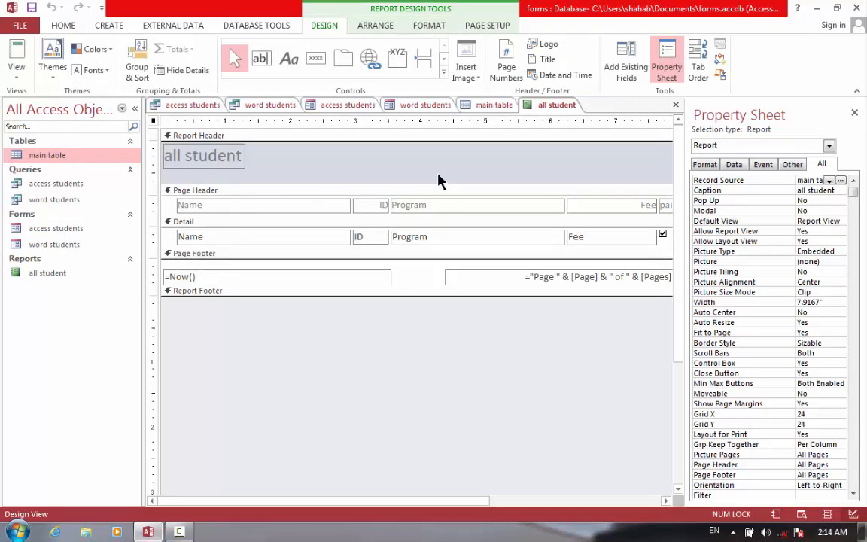
# Reposition and widen the report header's title label to about 3.42" wide, starting about 1.58" from the left edge
pyautogui.click(230, 157)
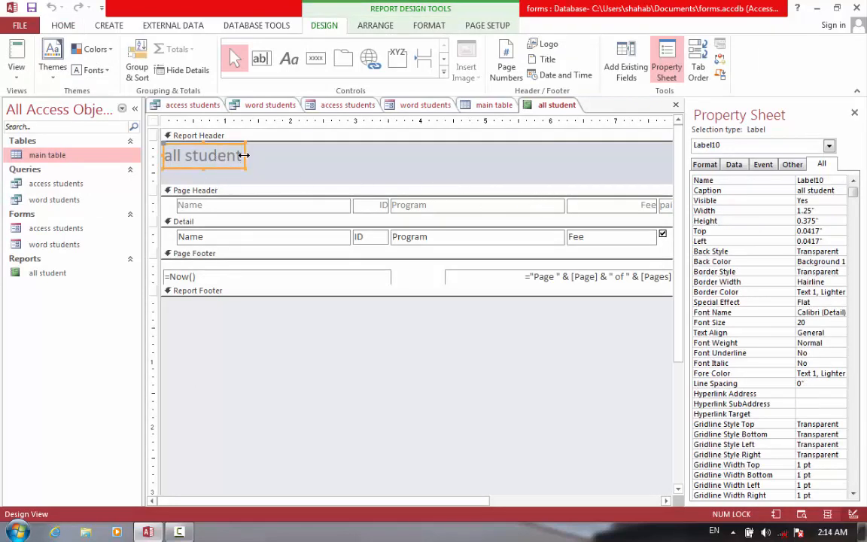
pyautogui.moveTo(243, 157); pyautogui.dragTo(485, 151)
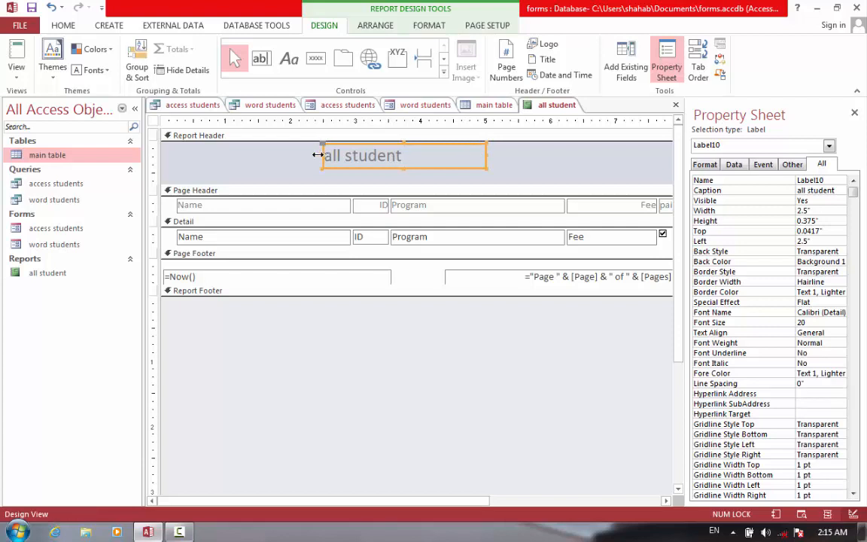
pyautogui.moveTo(317, 155); pyautogui.dragTo(262, 155)
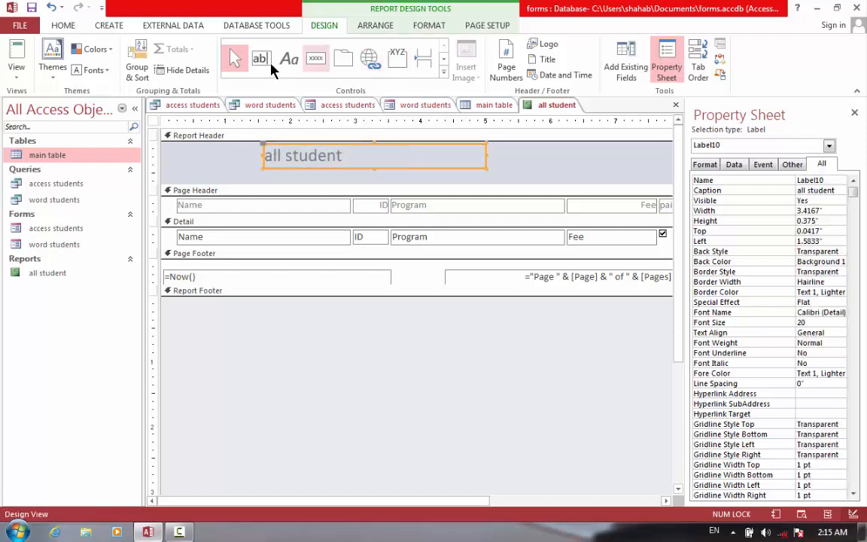
# Format the "all student" title label in the report header as red, centred, bold text in the Algerian font
pyautogui.click(445, 26)
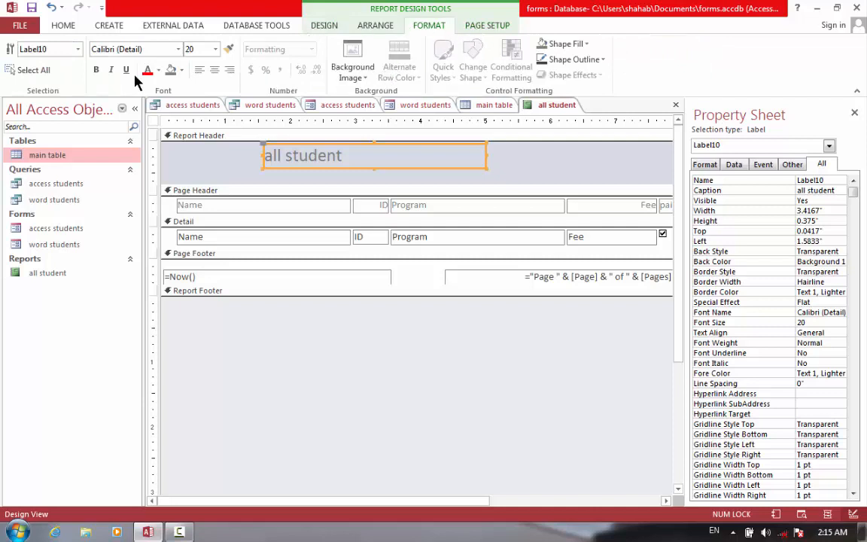
pyautogui.click(159, 70)
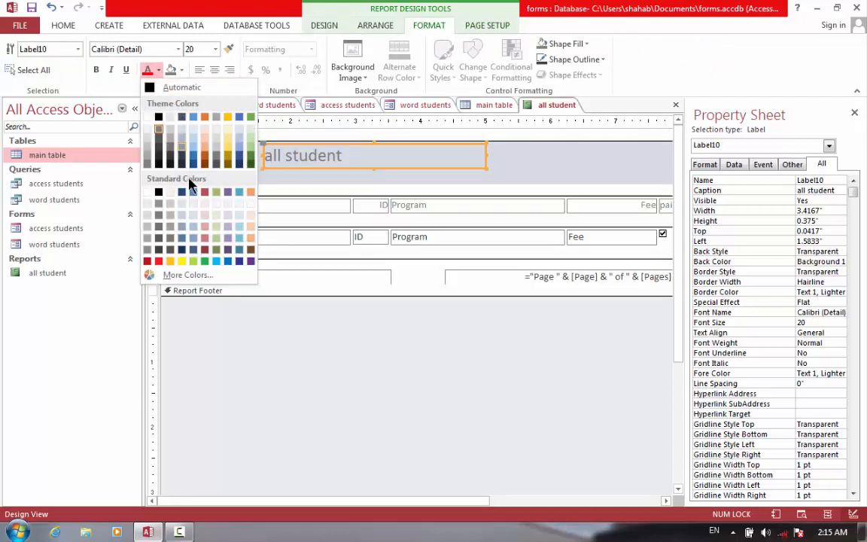
pyautogui.click(158, 262)
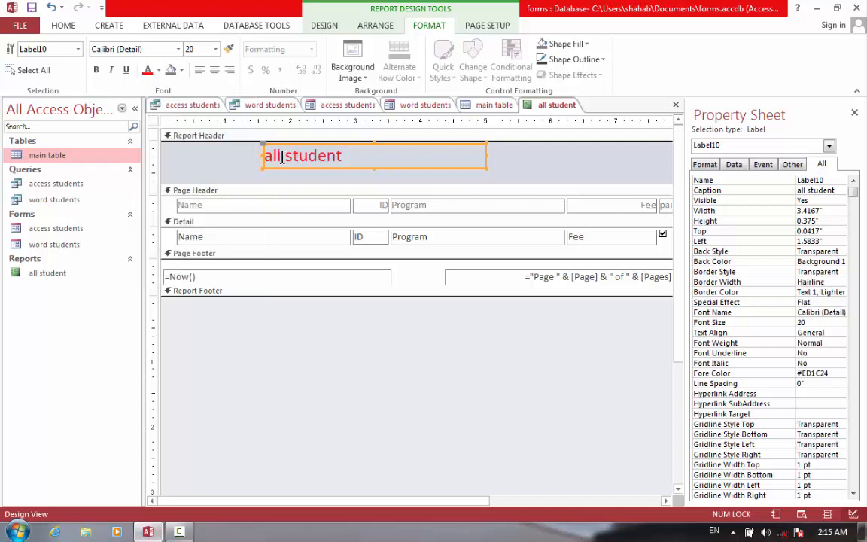
pyautogui.click(215, 72)
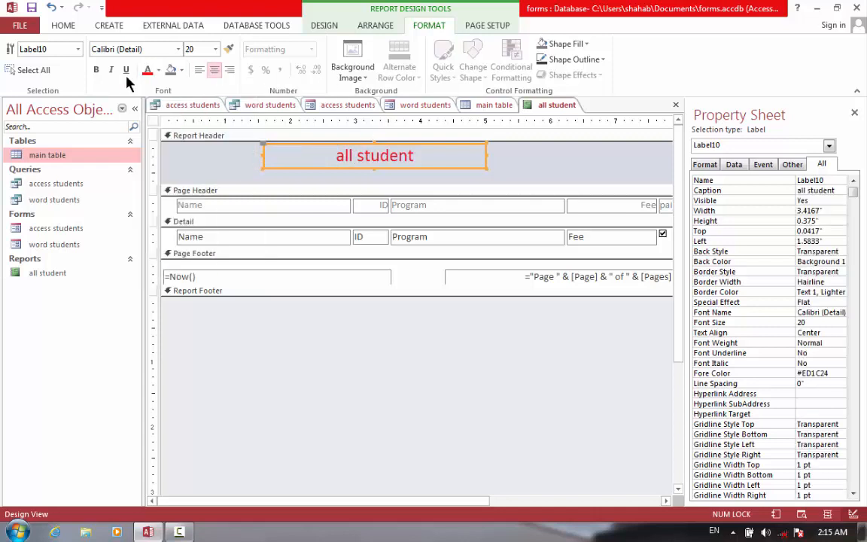
pyautogui.click(96, 70)
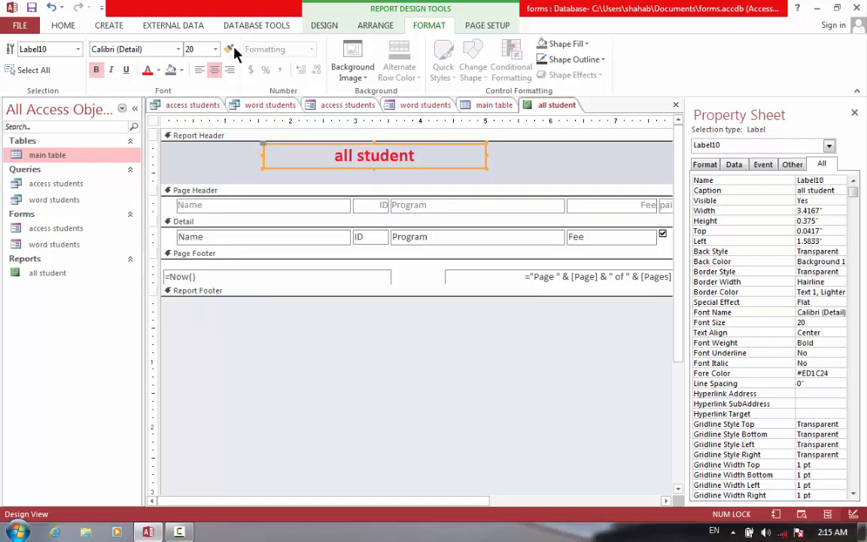
pyautogui.click(178, 49)
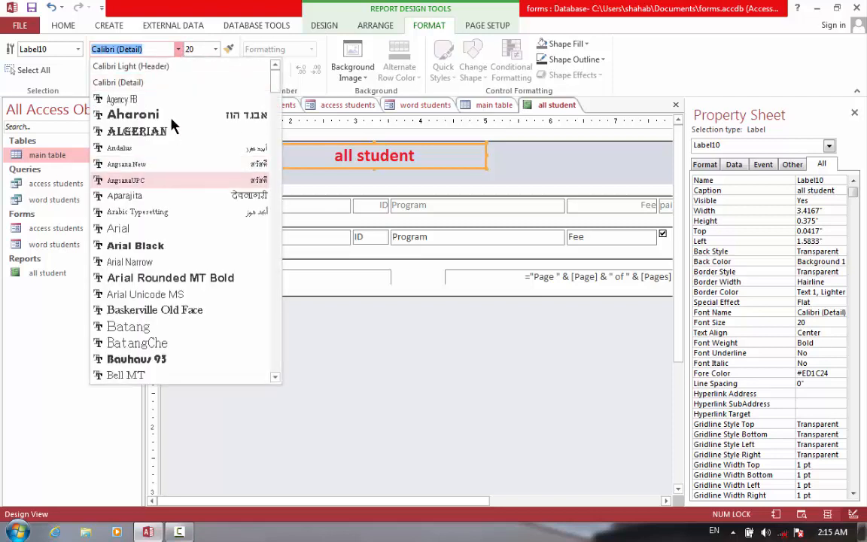
pyautogui.click(172, 132)
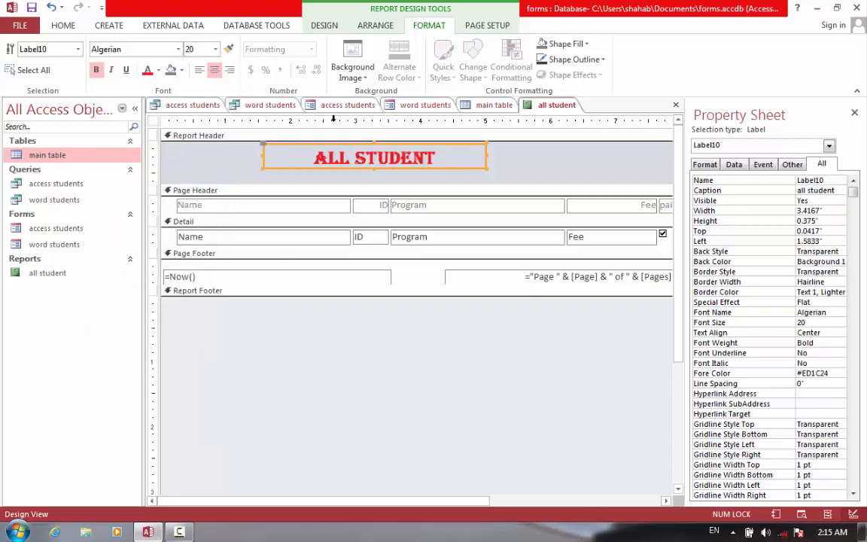
# Give the Name, ID, Program and Fee labels in the page header light green text and a light blue background
pyautogui.click(211, 206)
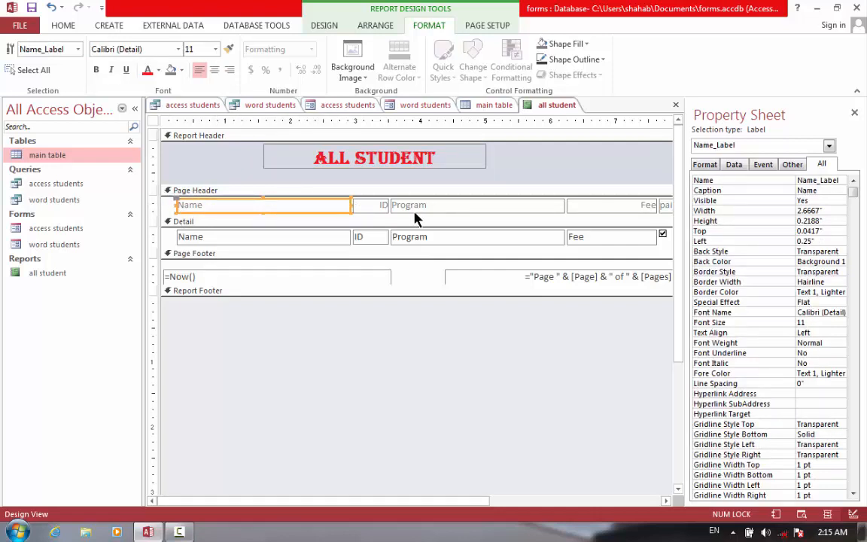
pyautogui.click(588, 210)
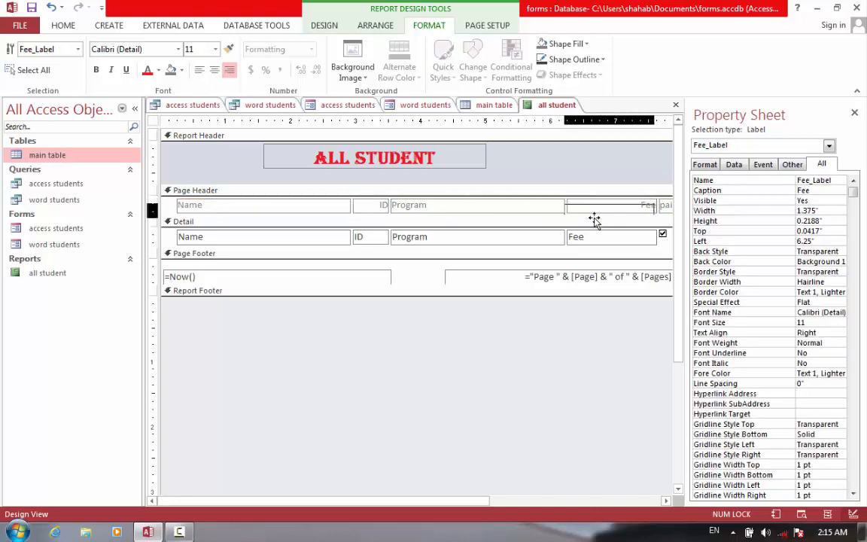
pyautogui.moveTo(595, 218); pyautogui.dragTo(596, 213)
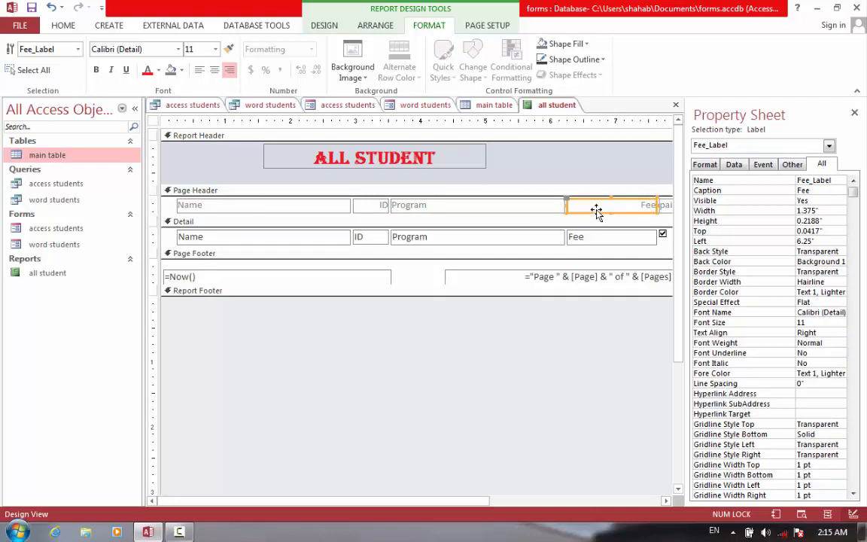
pyautogui.keyDown('shift'); pyautogui.click(552, 204); pyautogui.keyUp('shift')
pyautogui.keyDown('shift'); pyautogui.click(375, 203); pyautogui.keyUp('shift')
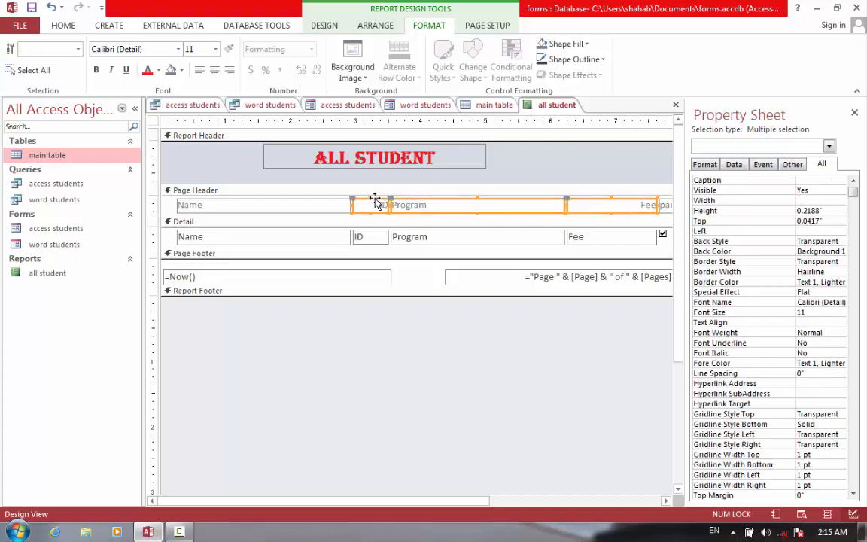
pyautogui.keyDown('shift'); pyautogui.click(286, 204); pyautogui.keyUp('shift')
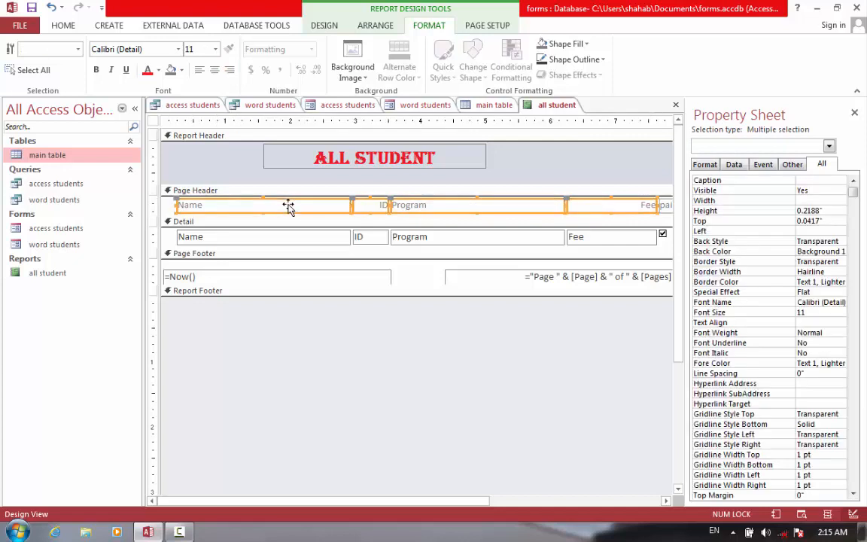
pyautogui.click(159, 70)
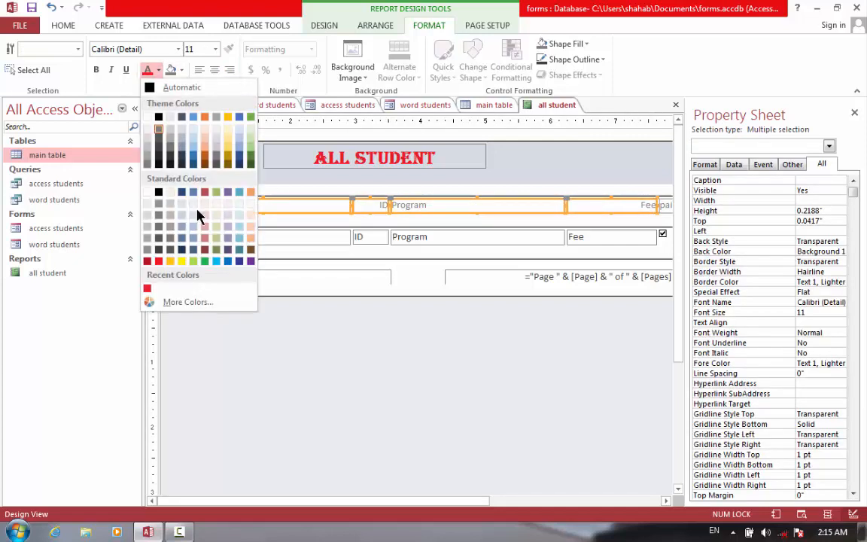
pyautogui.click(193, 261)
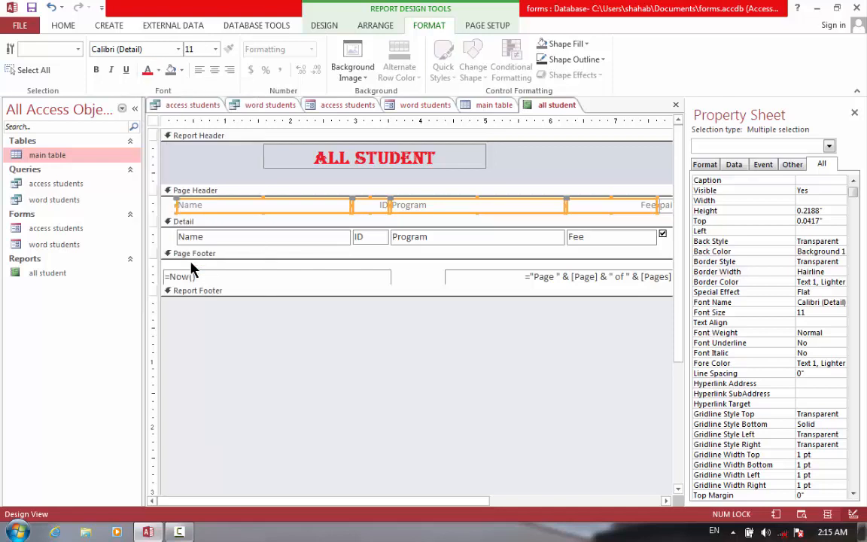
pyautogui.click(182, 69)
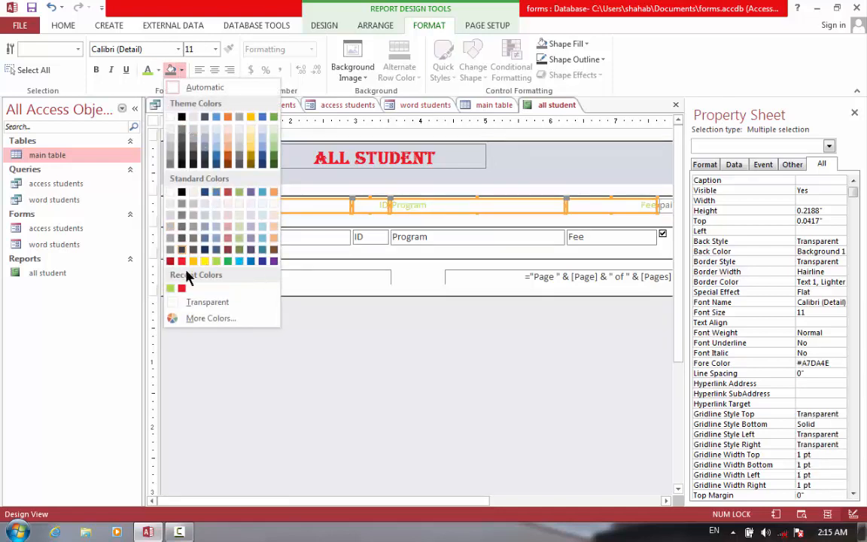
pyautogui.click(238, 262)
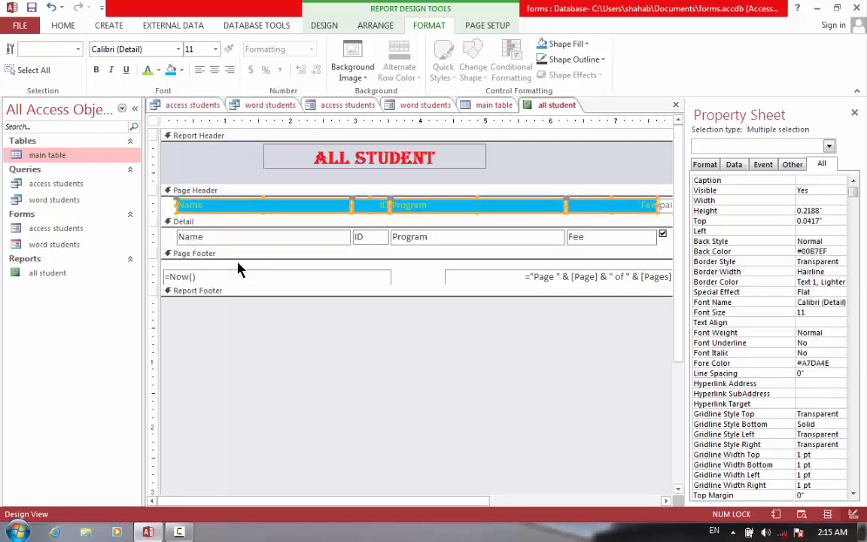
# Set the text of the selected page header labels to white, bold and size 14
pyautogui.click(158, 70)
pyautogui.click(147, 119)
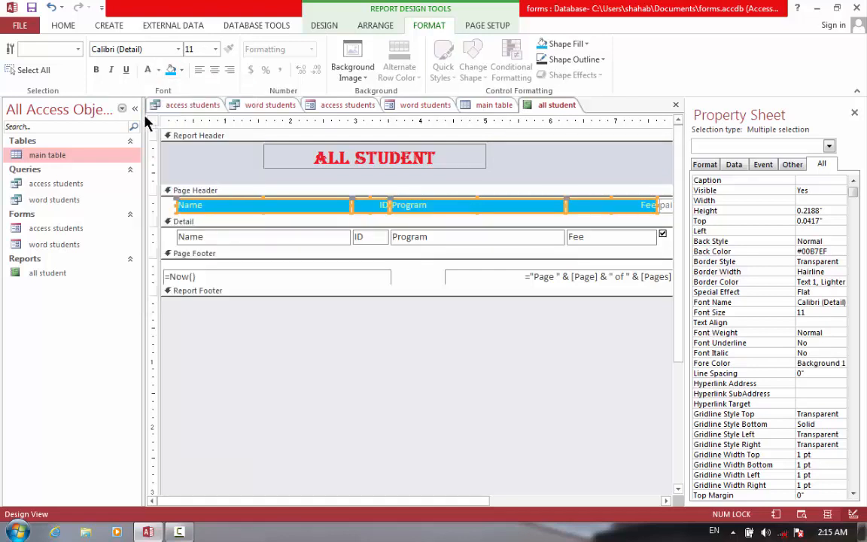
pyautogui.click(96, 69)
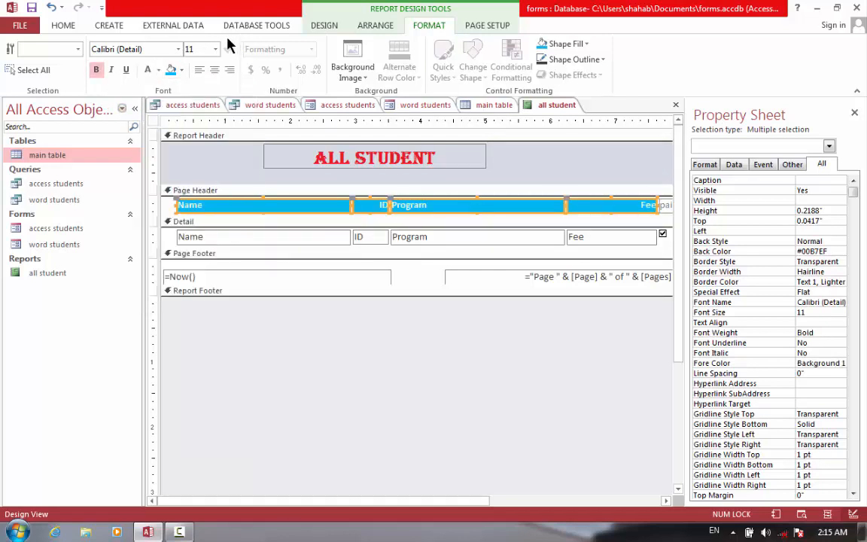
pyautogui.click(215, 49)
pyautogui.click(196, 130)
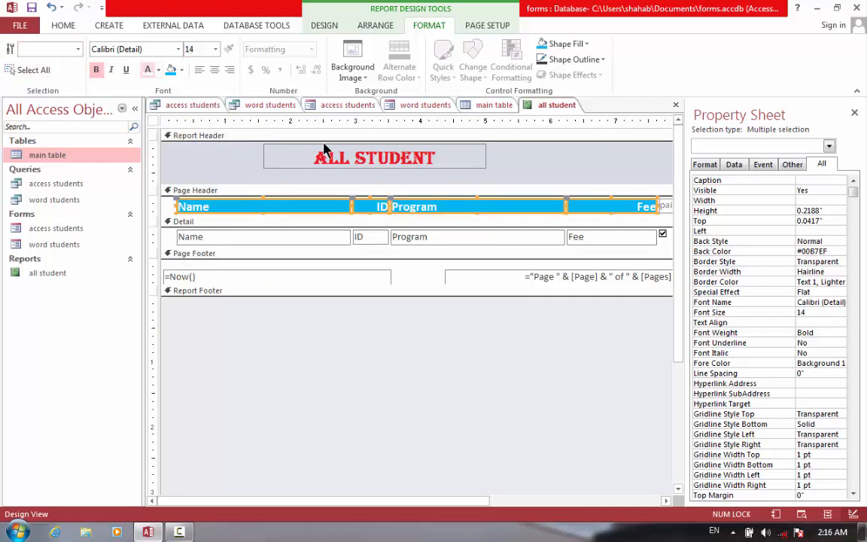
# Check the formatted title and column headings in Report View and return to Design View
pyautogui.click(325, 28)
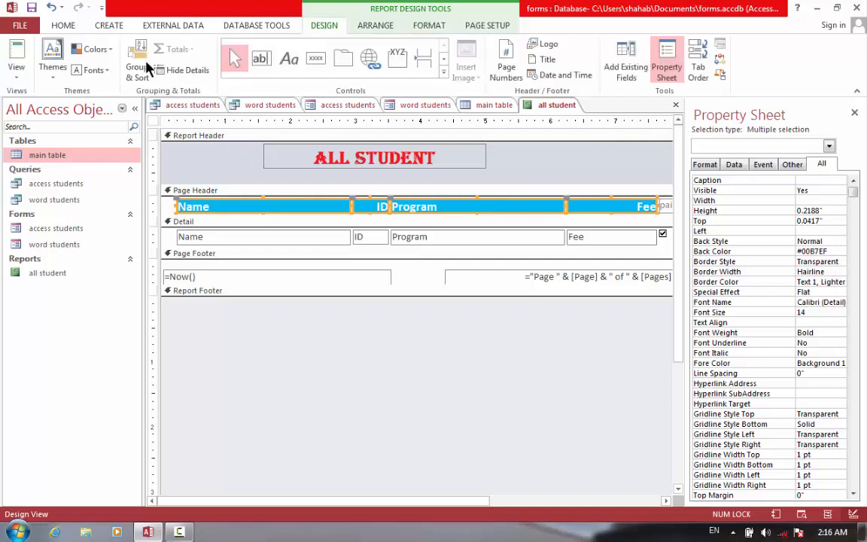
pyautogui.click(12, 83)
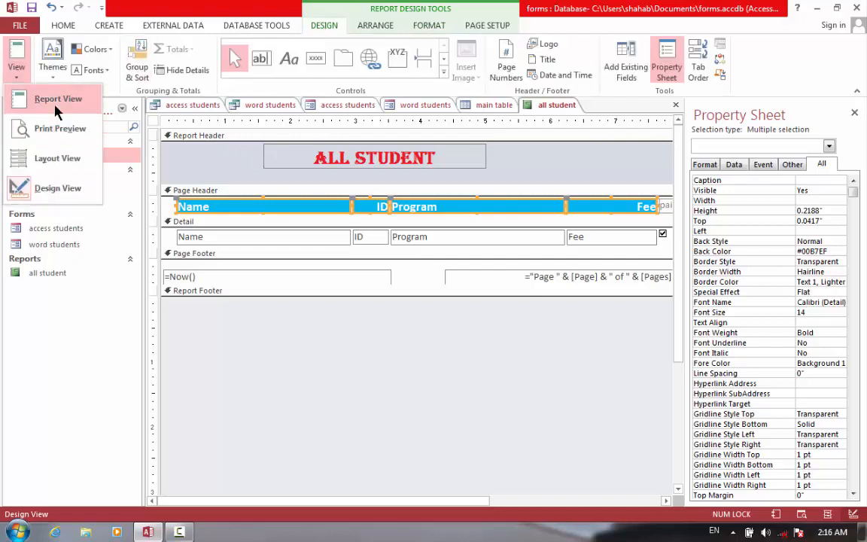
pyautogui.click(48, 94)
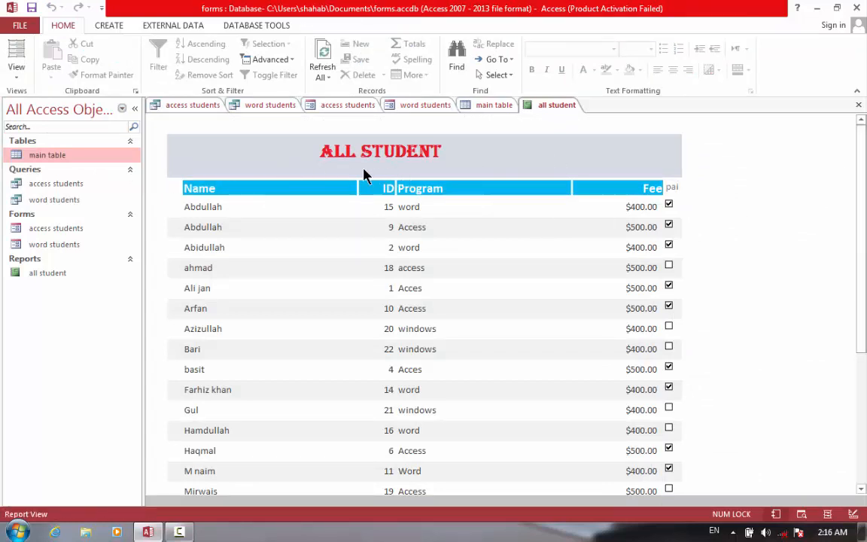
pyautogui.click(427, 158)
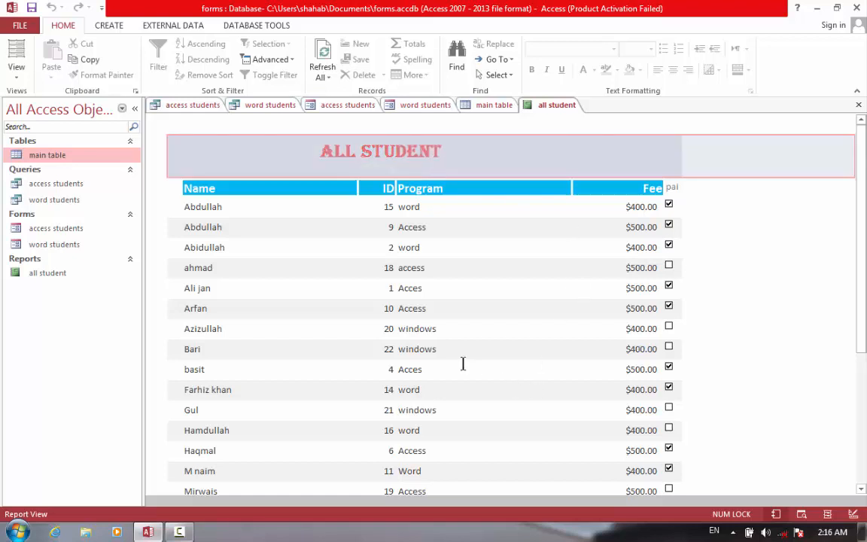
pyautogui.click(17, 75)
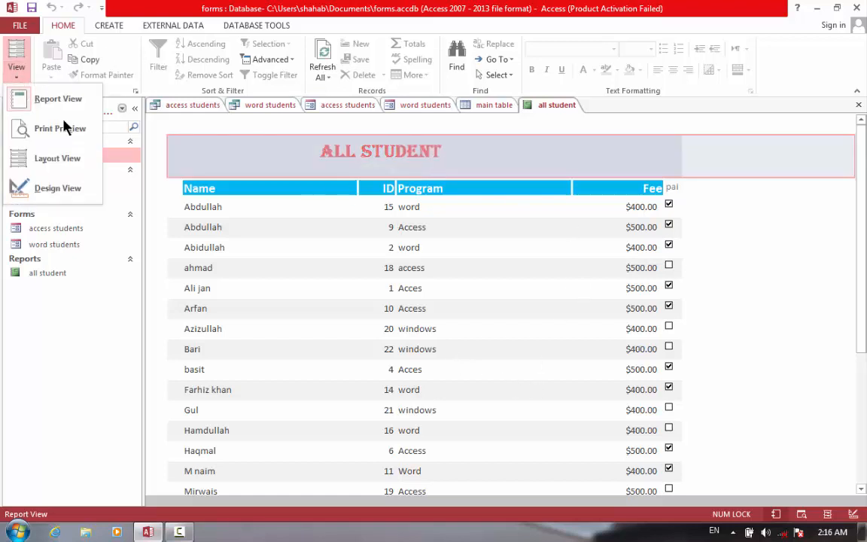
pyautogui.click(58, 186)
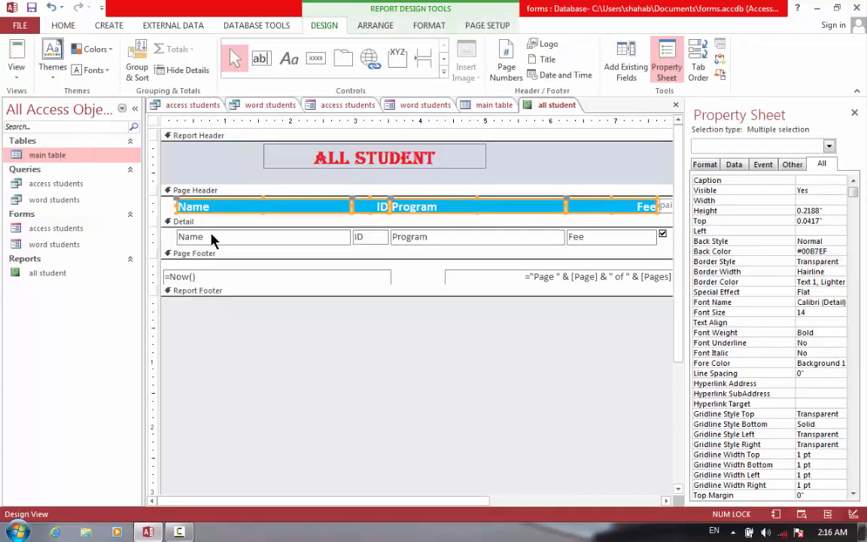
# Make the Name text box in the Detail section green and bold
pyautogui.click(212, 235)
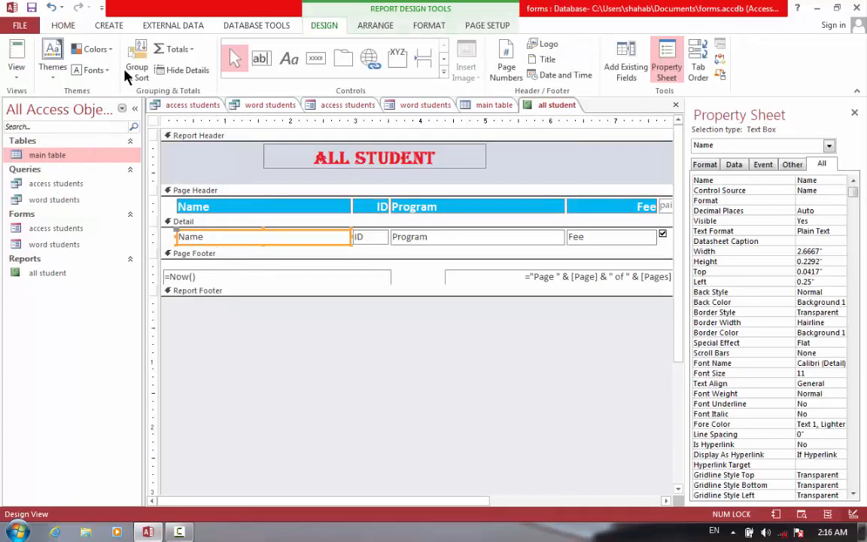
pyautogui.click(423, 25)
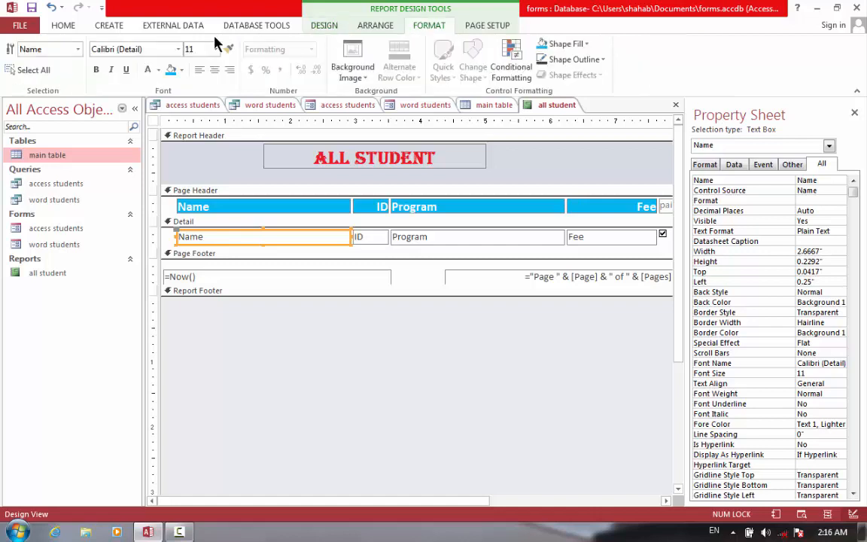
pyautogui.click(158, 70)
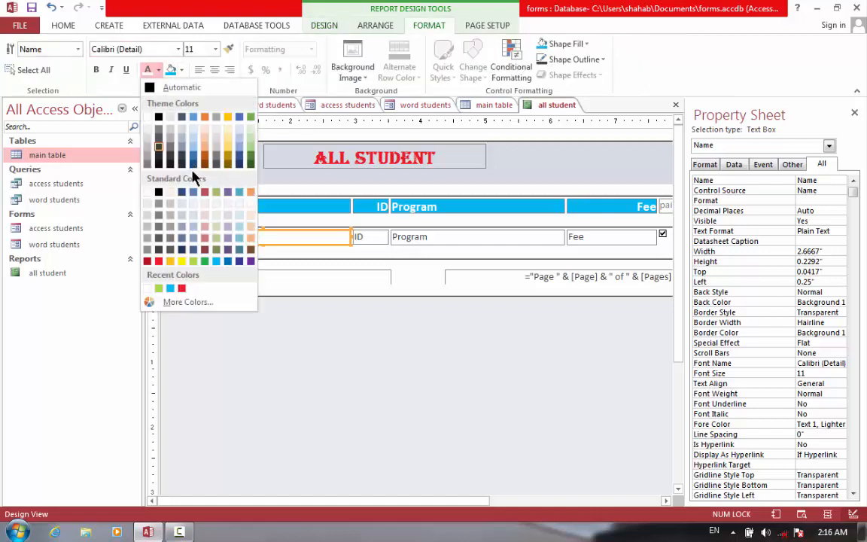
pyautogui.click(205, 261)
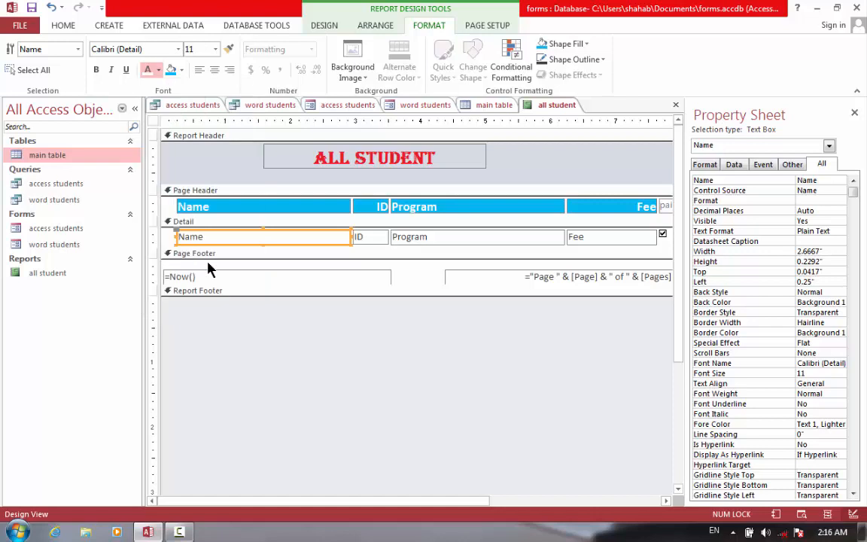
pyautogui.click(97, 70)
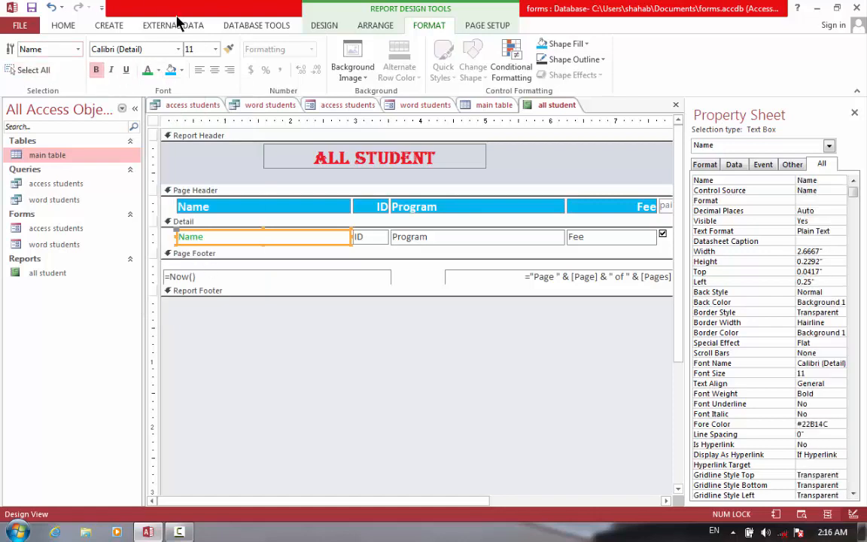
# Show the all student report in Report View to look over the formatted name column
pyautogui.click(325, 27)
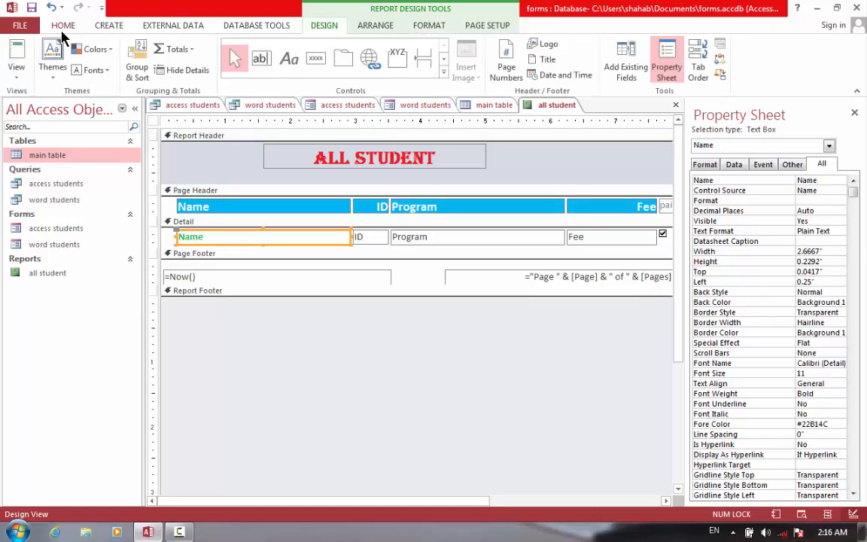
pyautogui.click(13, 78)
pyautogui.click(48, 85)
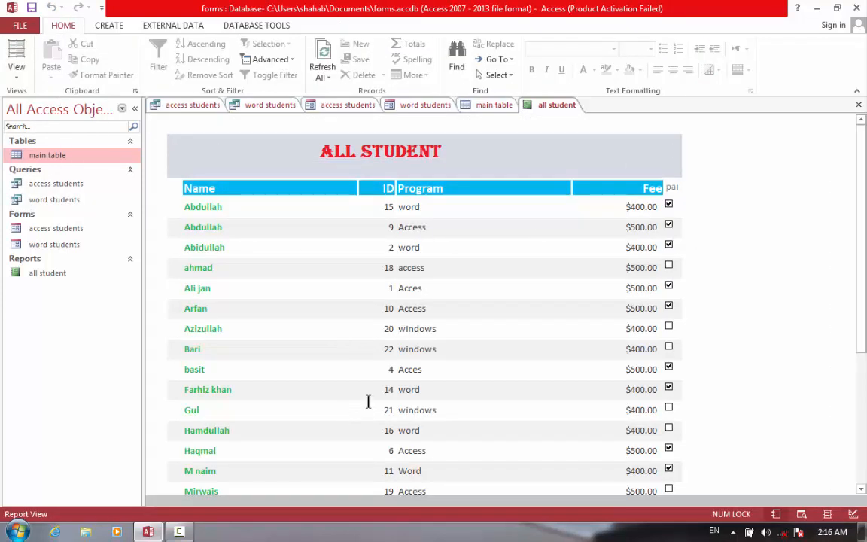
pyautogui.moveTo(862, 162); pyautogui.dragTo(864, 101)
# Start a new report with the Report Wizard from the word students query and include all its fields, without going past field selection
pyautogui.click(95, 29)
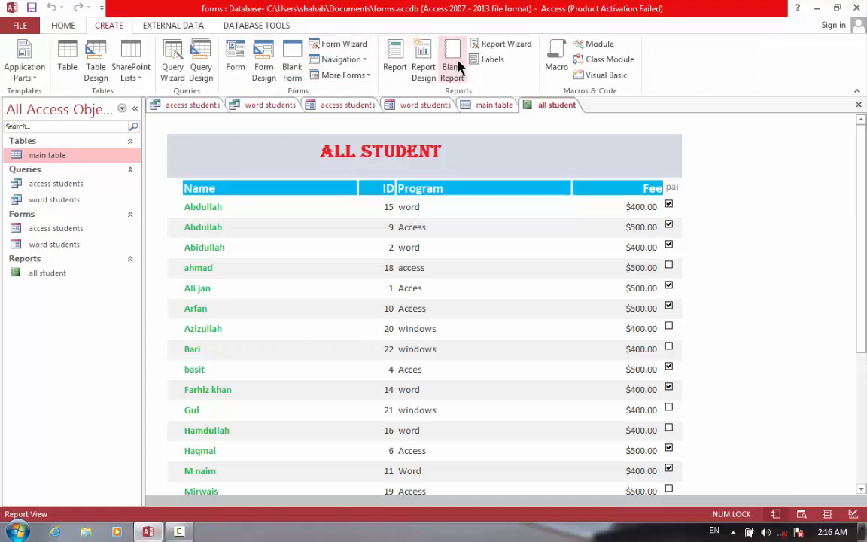
pyautogui.click(497, 43)
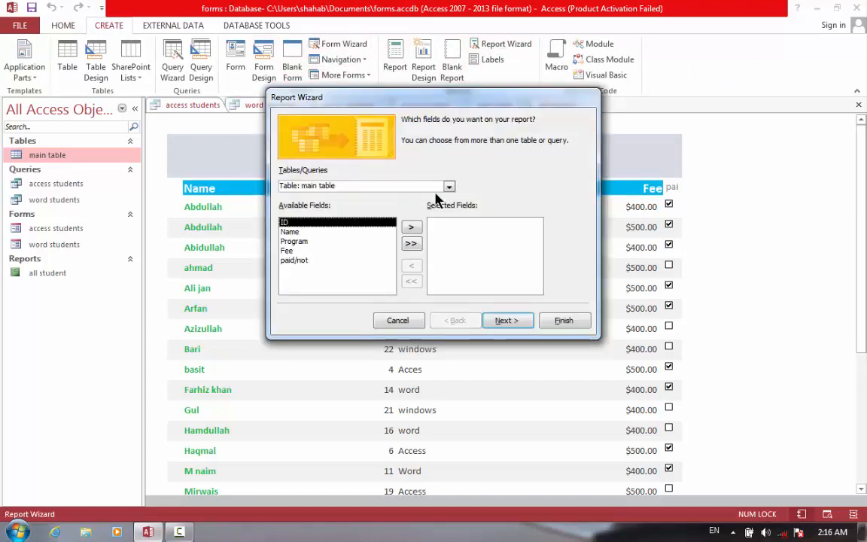
pyautogui.click(449, 186)
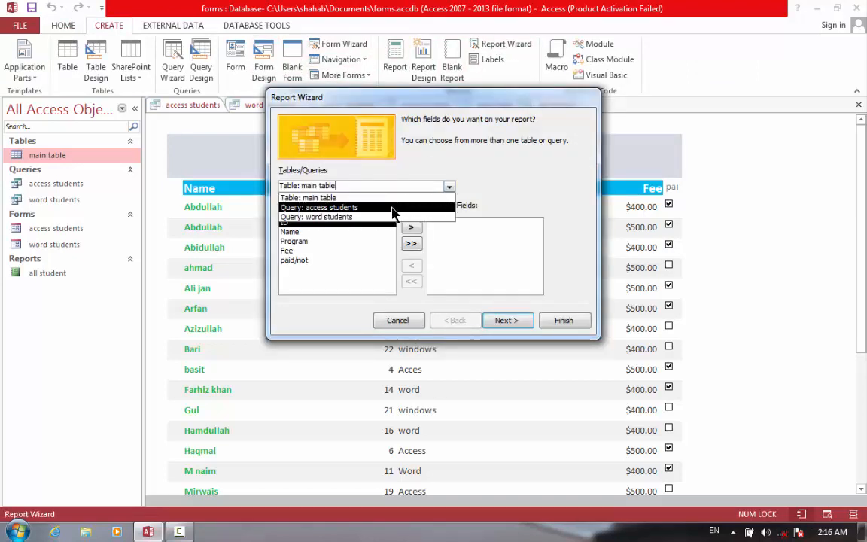
pyautogui.click(330, 218)
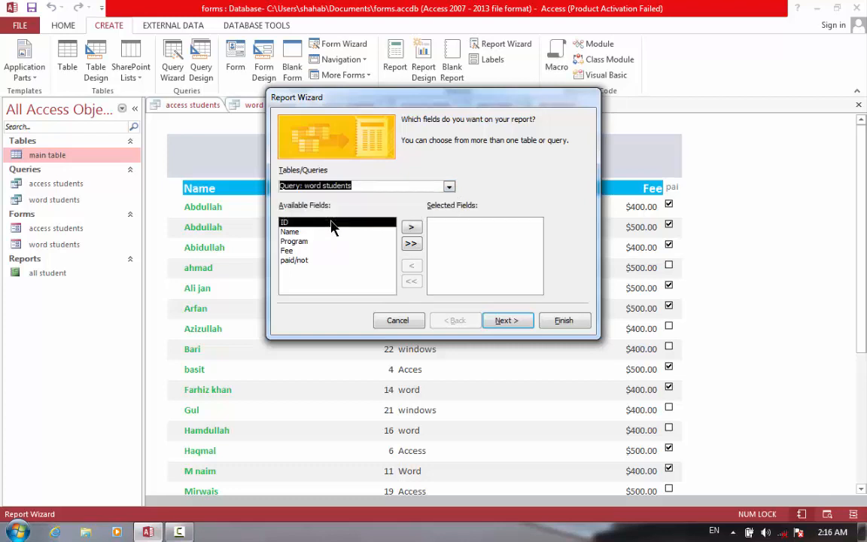
pyautogui.click(411, 245)
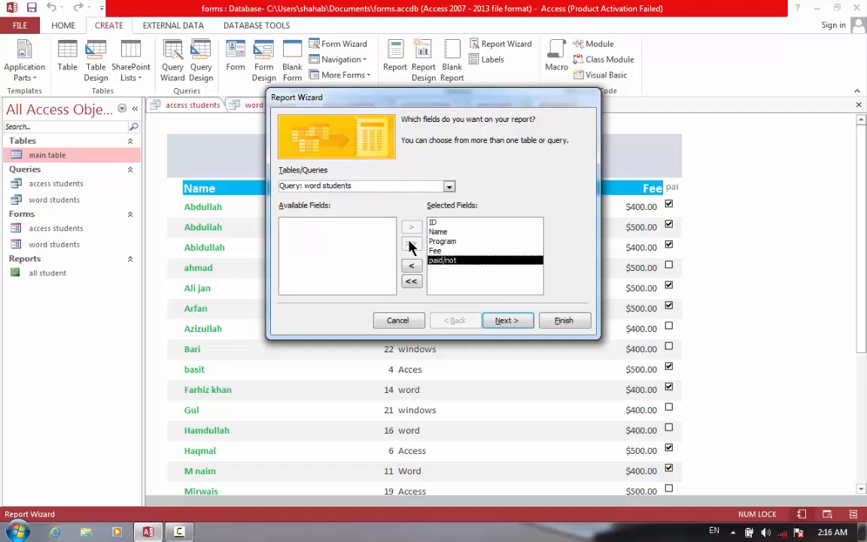
pyautogui.click(520, 325)
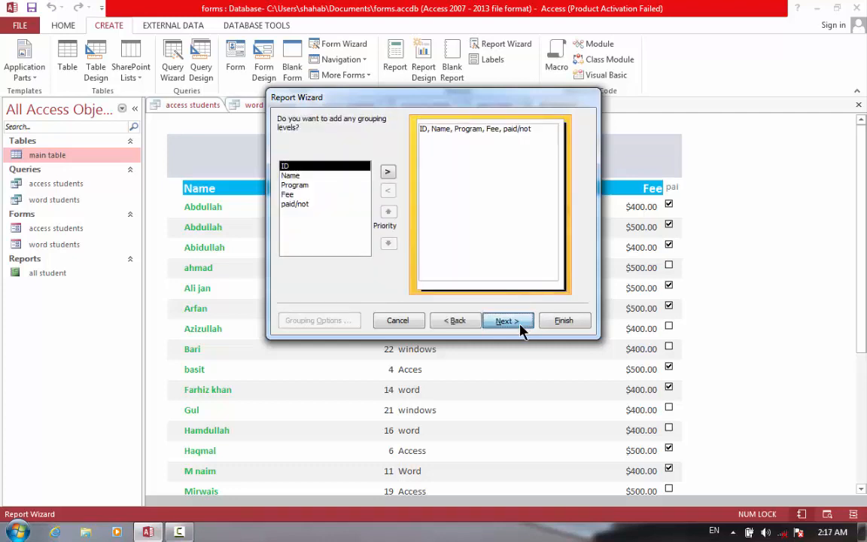
# Skip grouping, sort by Name ascending, keep the tabular portrait layout and finish the report with the title word students
pyautogui.click(521, 329)
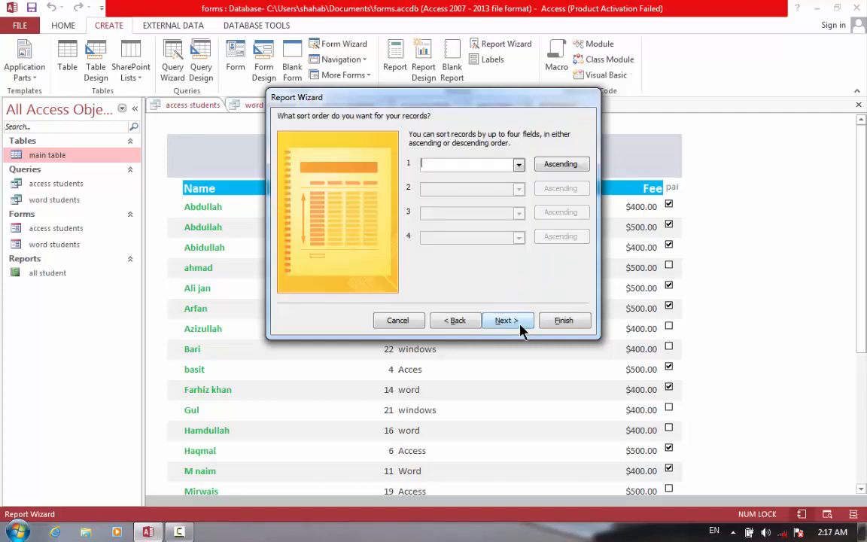
pyautogui.click(519, 164)
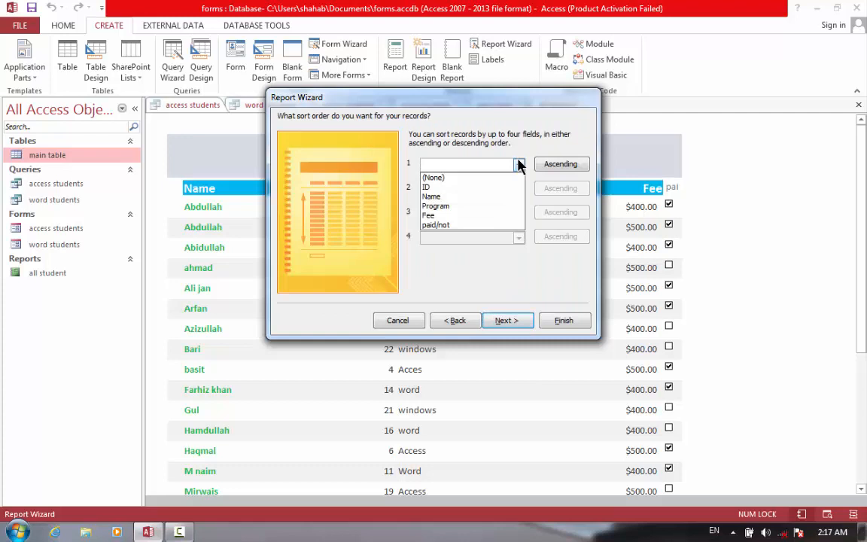
pyautogui.click(495, 197)
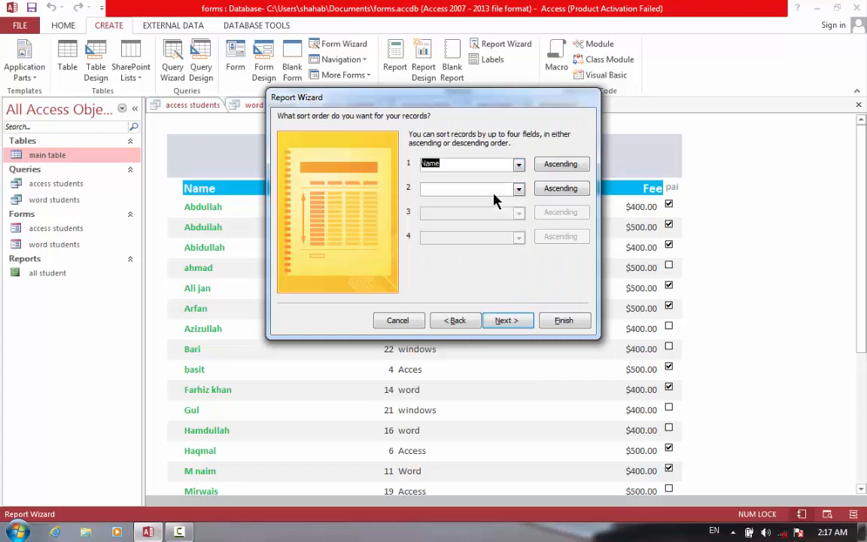
pyautogui.click(519, 324)
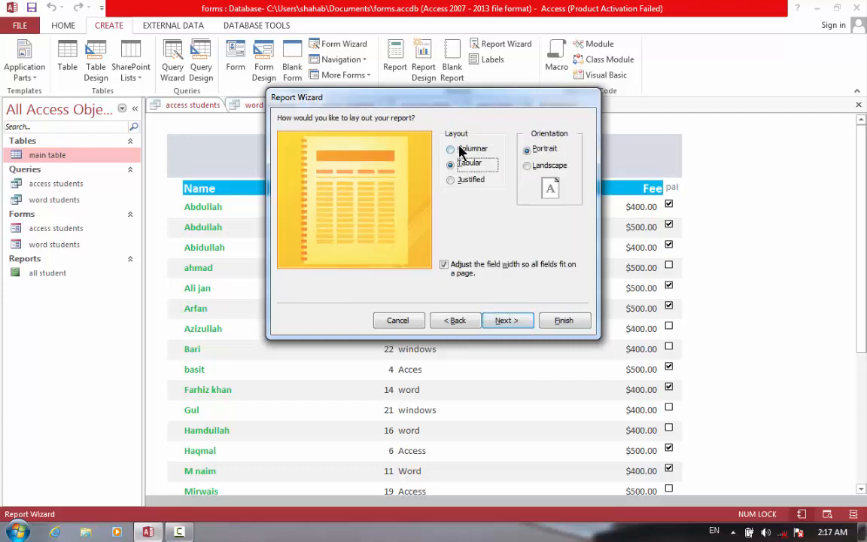
pyautogui.click(519, 324)
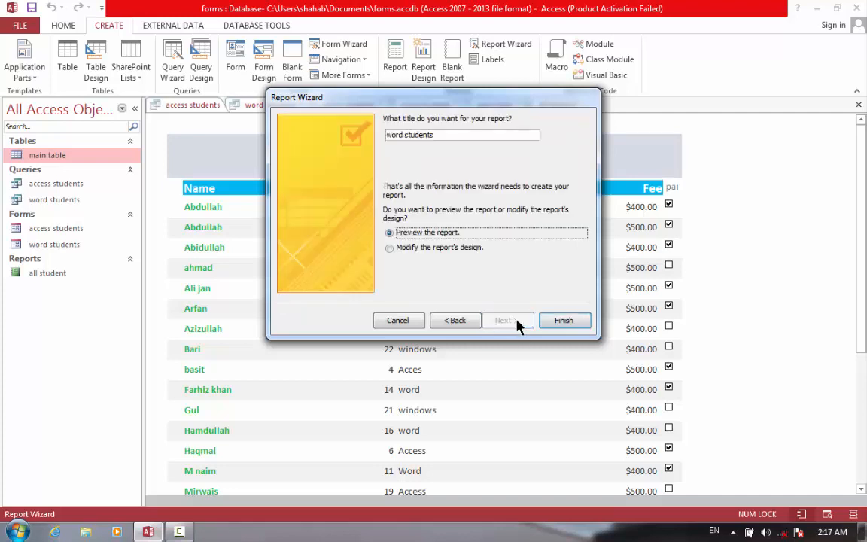
pyautogui.click(563, 322)
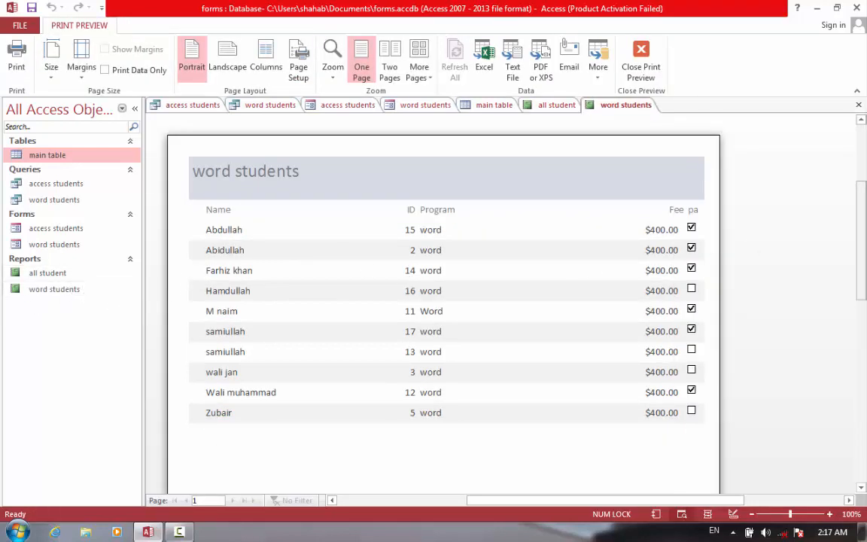
# Look over the word students report in Print Preview and switch it to Report View
pyautogui.scroll(-2, 687, 271)
pyautogui.scroll(-2, 444, 301)
pyautogui.scroll(5, 444, 302)
pyautogui.scroll(-4, 444, 301)
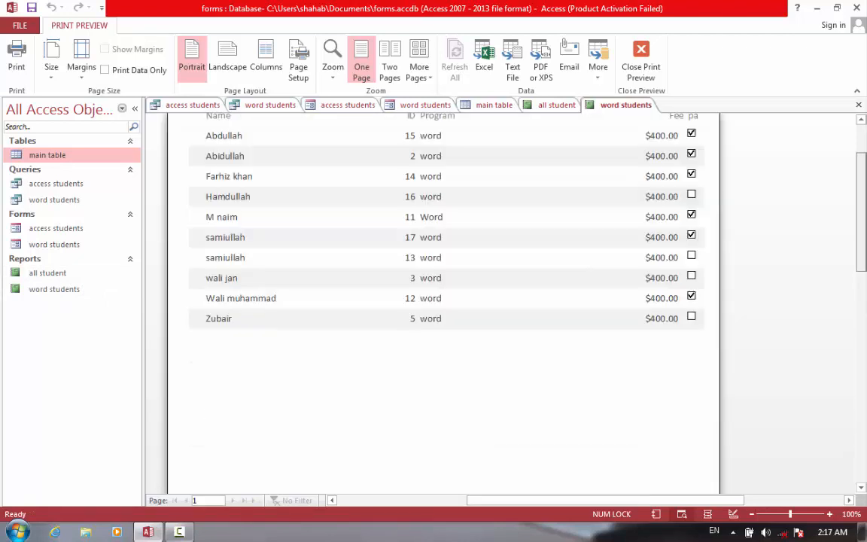
pyautogui.scroll(2, 444, 301)
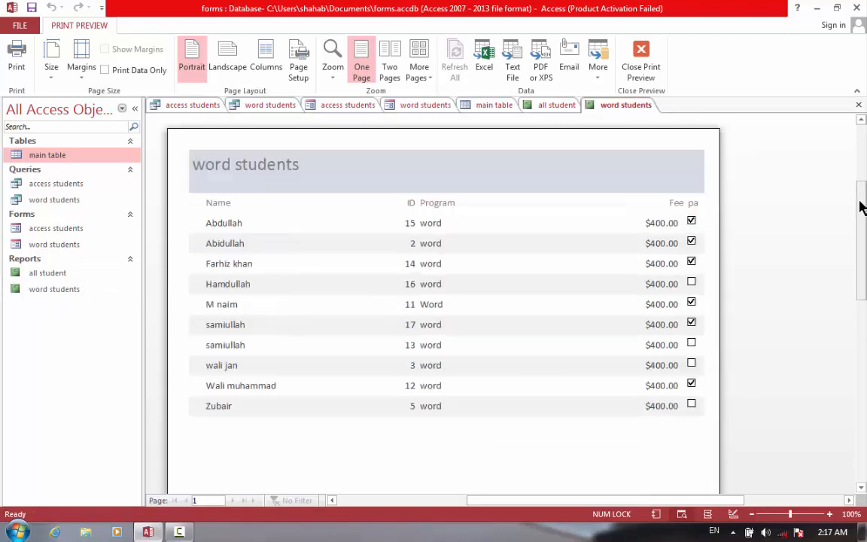
pyautogui.scroll(3, 864, 211)
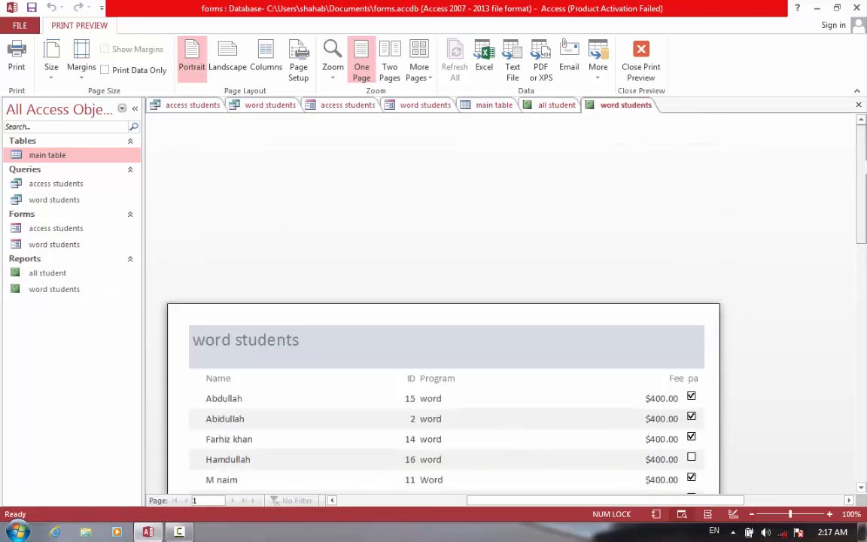
pyautogui.scroll(-3, 864, 232)
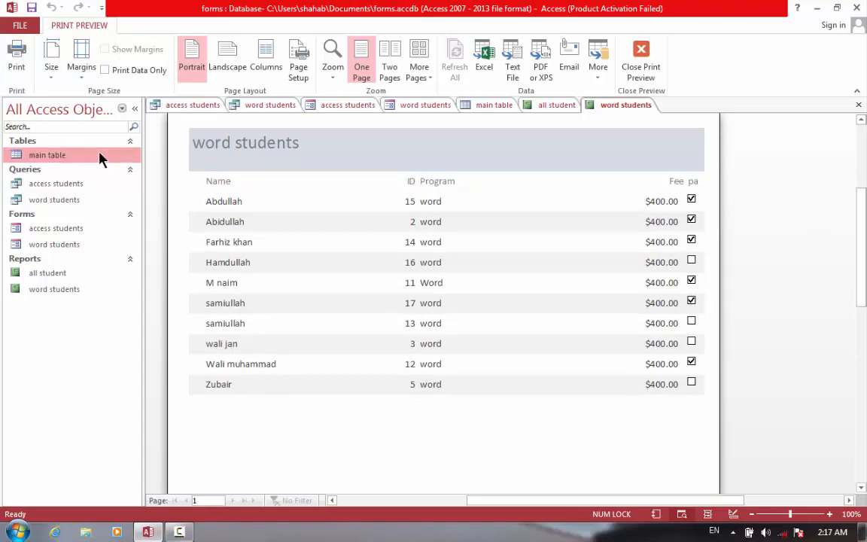
pyautogui.click(656, 514)
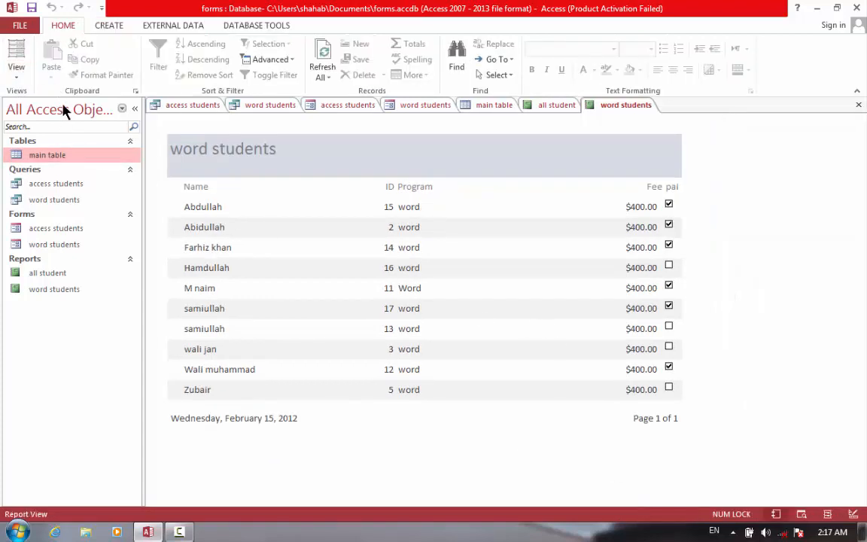
# Create a query in Design View from the main table and add all of its fields to the design grid
pyautogui.click(110, 25)
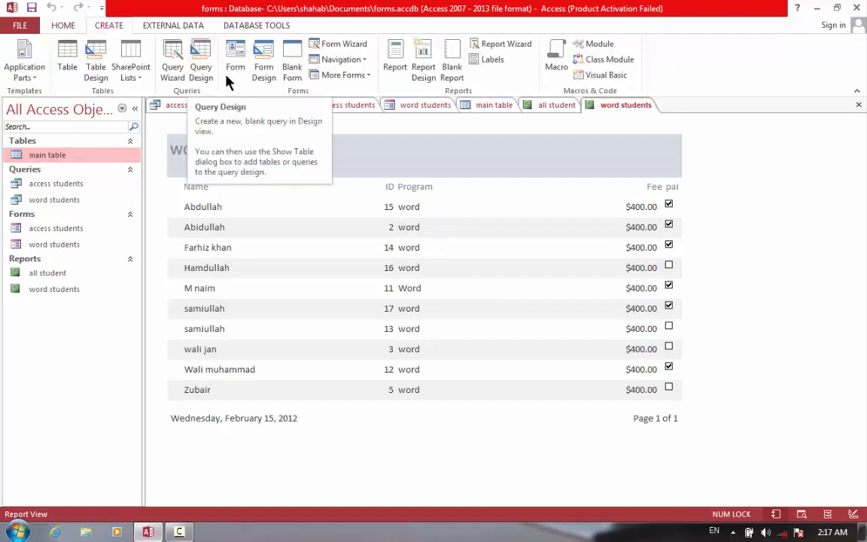
pyautogui.click(203, 75)
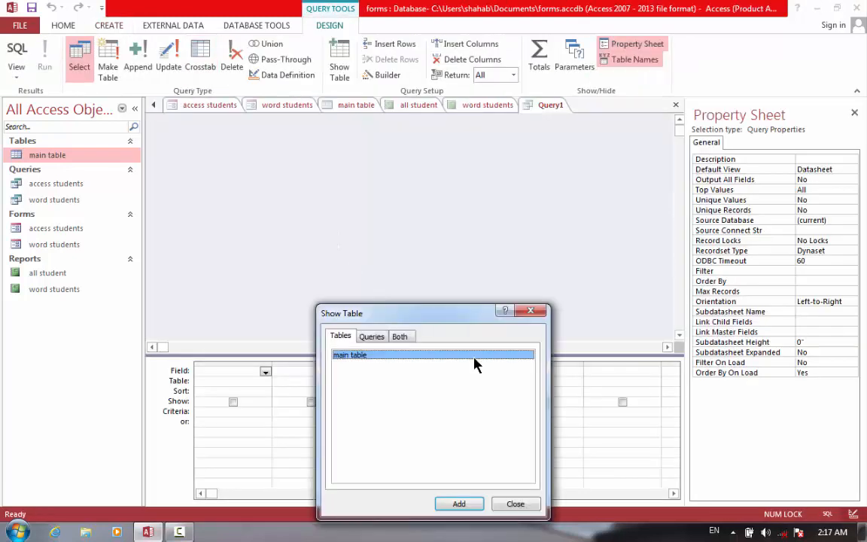
pyautogui.click(473, 506)
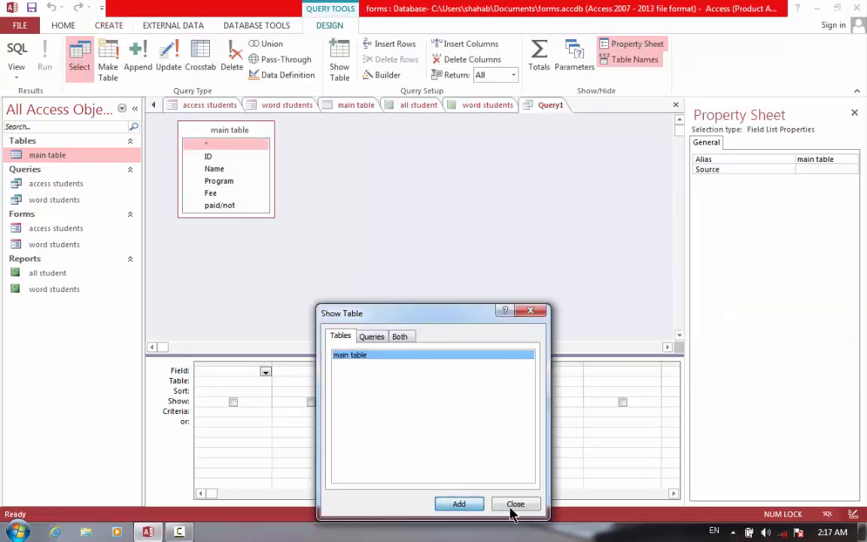
pyautogui.click(515, 505)
pyautogui.click(323, 256)
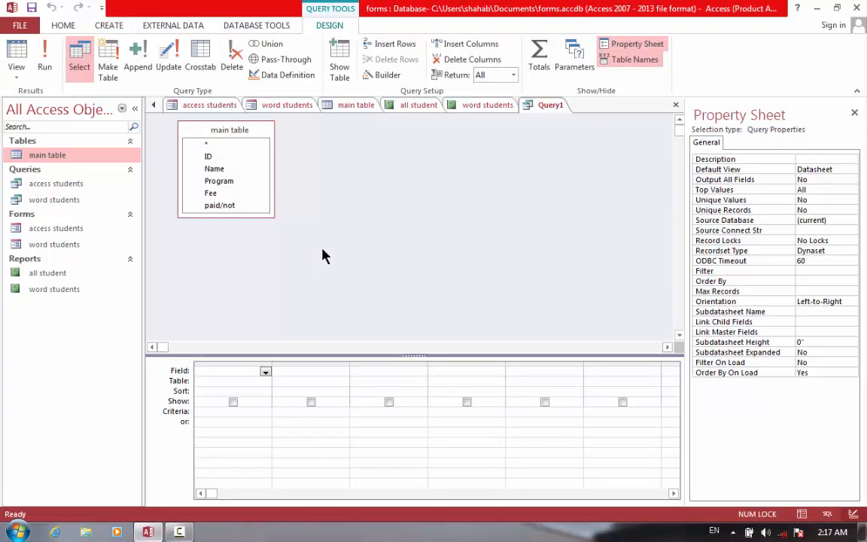
pyautogui.doubleClick(231, 135)
pyautogui.moveTo(232, 137); pyautogui.dragTo(241, 410)
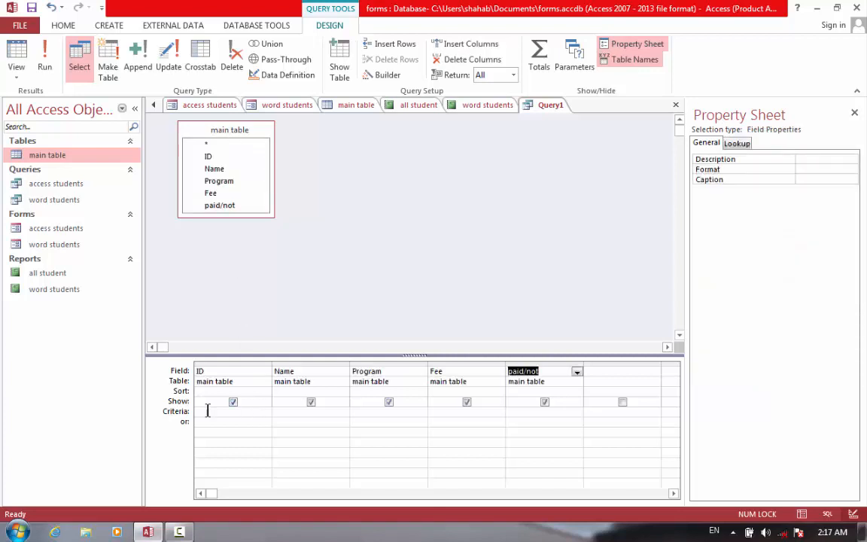
# Set the Name criterion to [type a name to find], then close the query, saving it as "search a name"
pyautogui.click(321, 412)
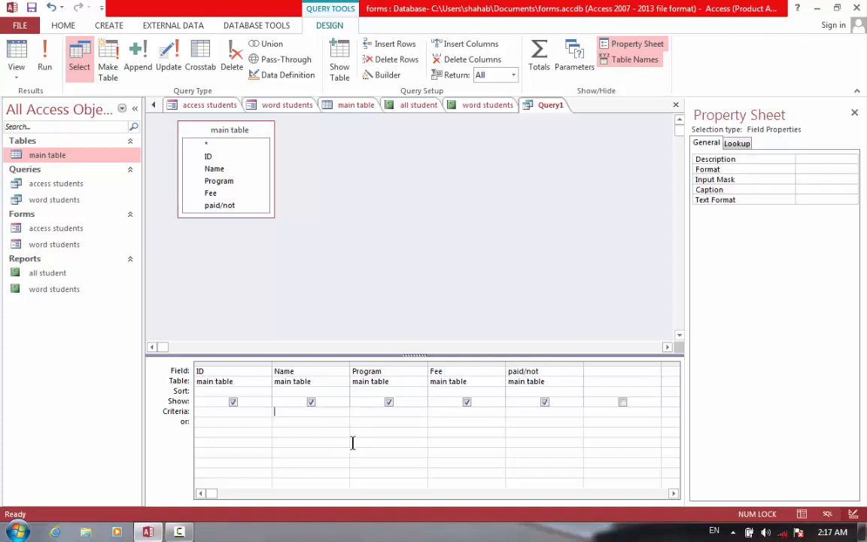
pyautogui.write('[type a name to find]')
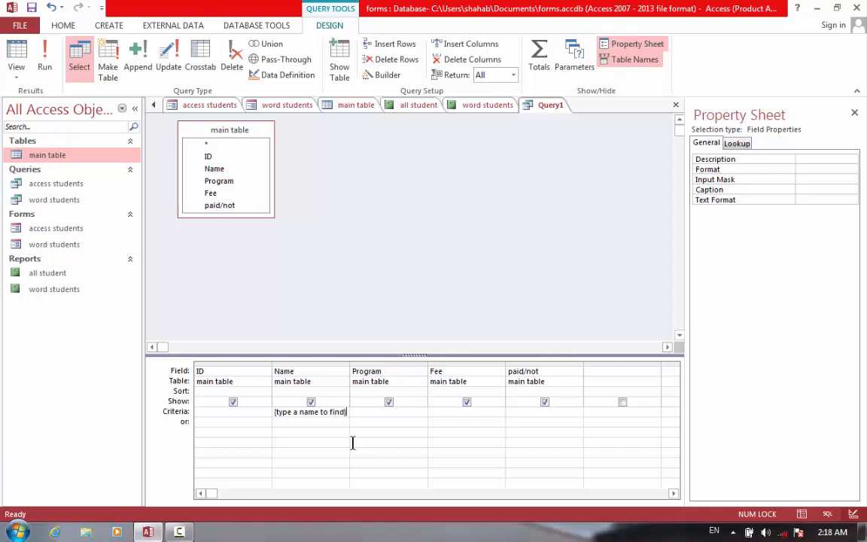
pyautogui.hotkey('ctrl', 'w')
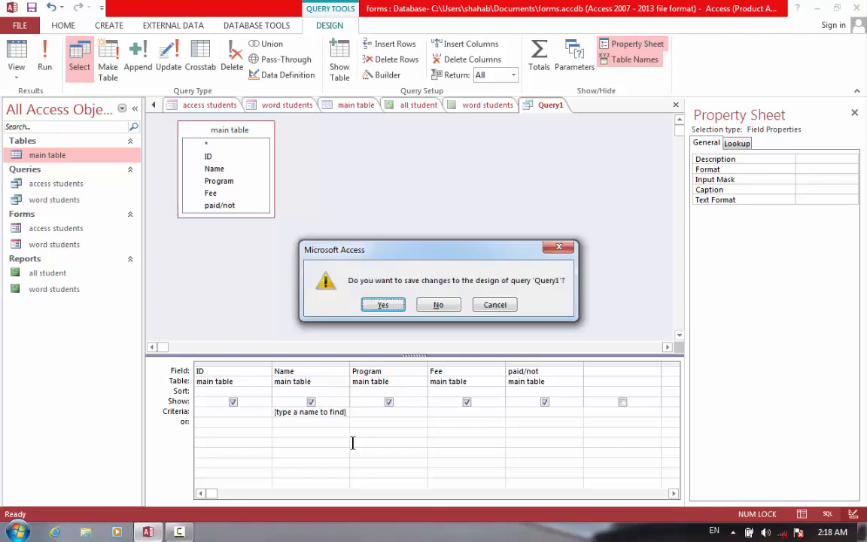
pyautogui.press('Return')
pyautogui.write('se')
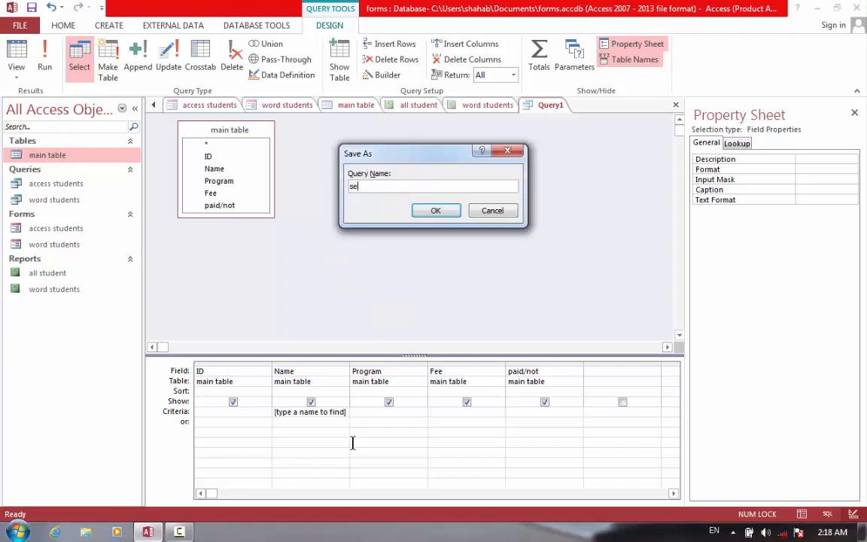
pyautogui.write('arch a name')
pyautogui.press('Return')
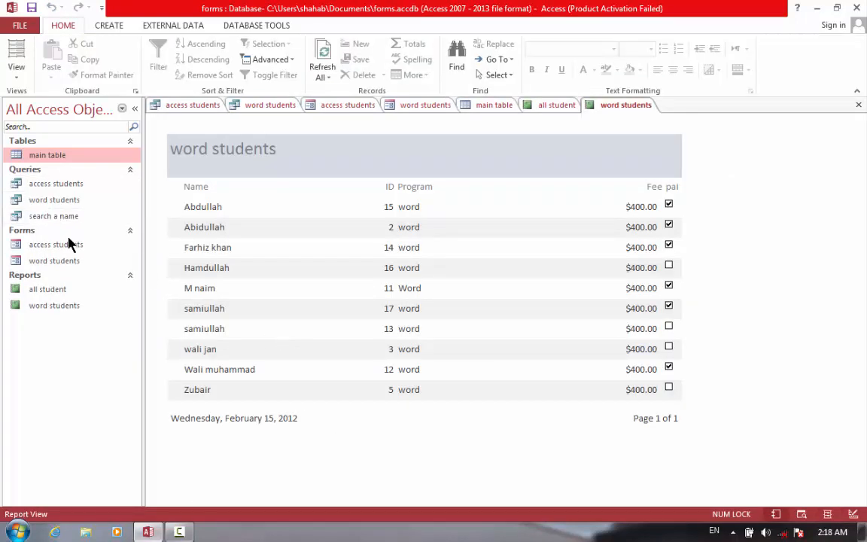
# Create another query in Design View from the main table with the ID, Name, Program and Fee fields, leaving out paid/not
pyautogui.click(109, 27)
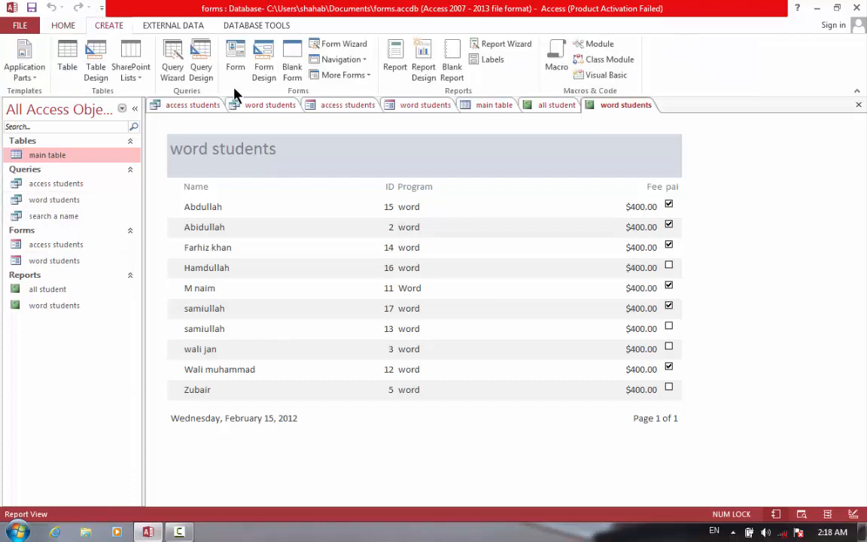
pyautogui.click(200, 68)
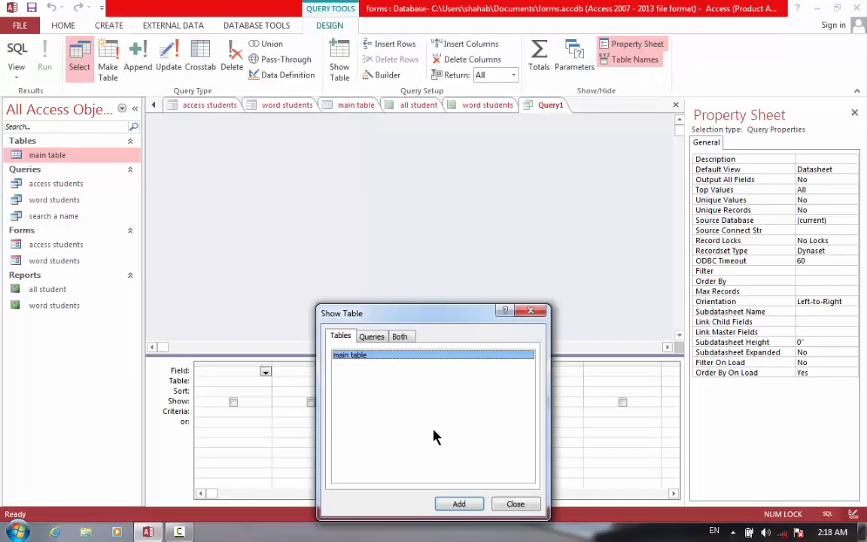
pyautogui.click(465, 506)
pyautogui.click(520, 506)
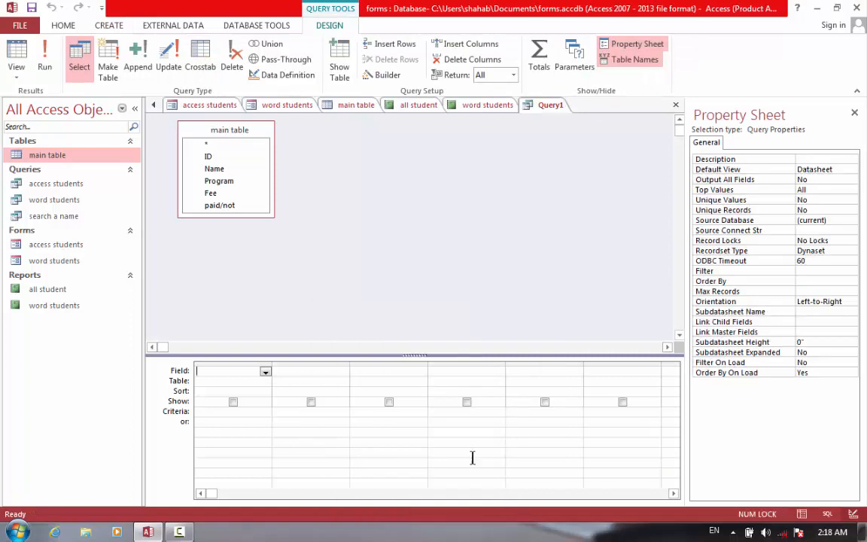
pyautogui.doubleClick(230, 131)
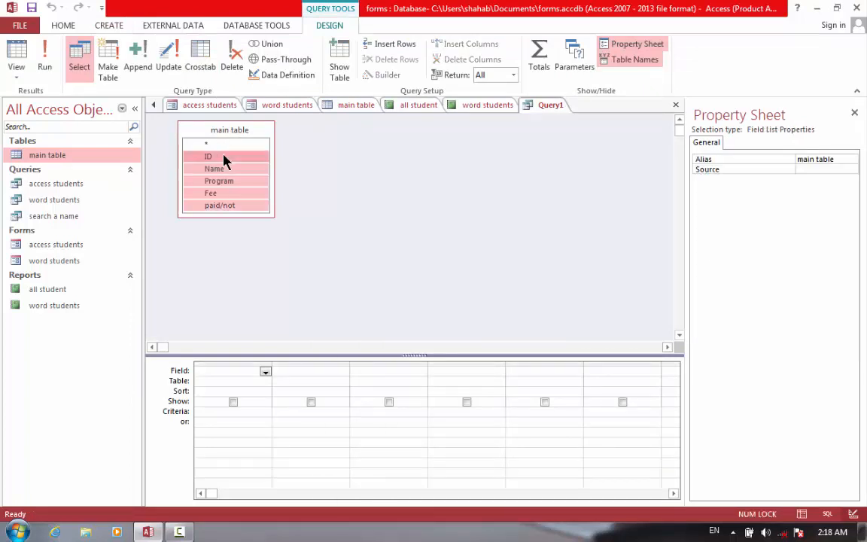
pyautogui.moveTo(230, 167); pyautogui.dragTo(315, 417)
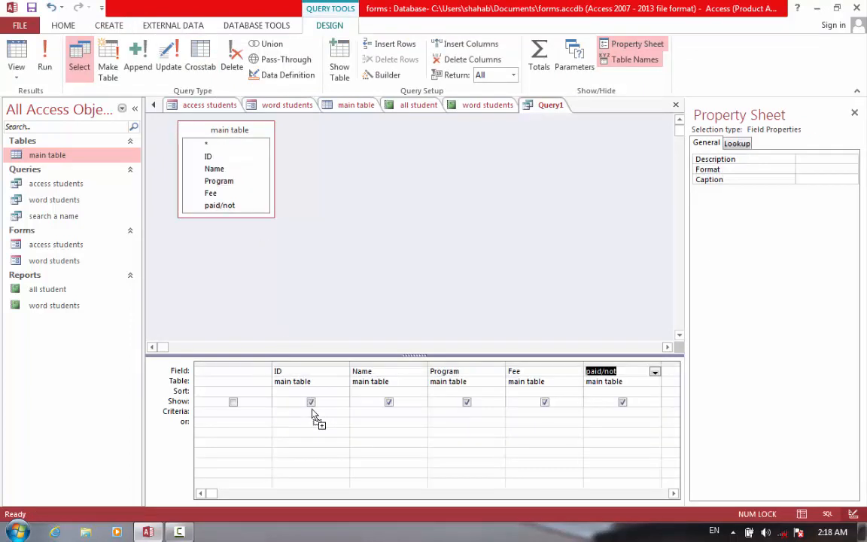
pyautogui.press('Delete')
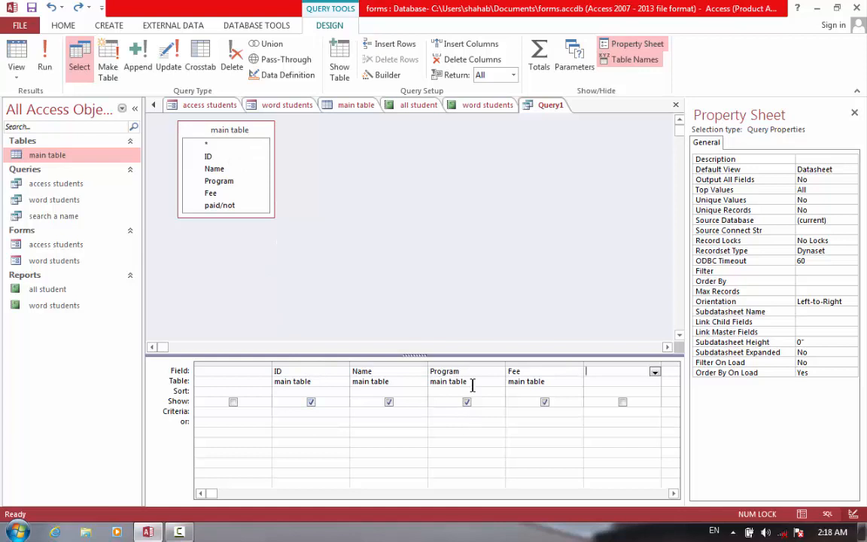
# Set the Program criterion to [type program to find] and close the query, saving it as "search a program"
pyautogui.click(479, 412)
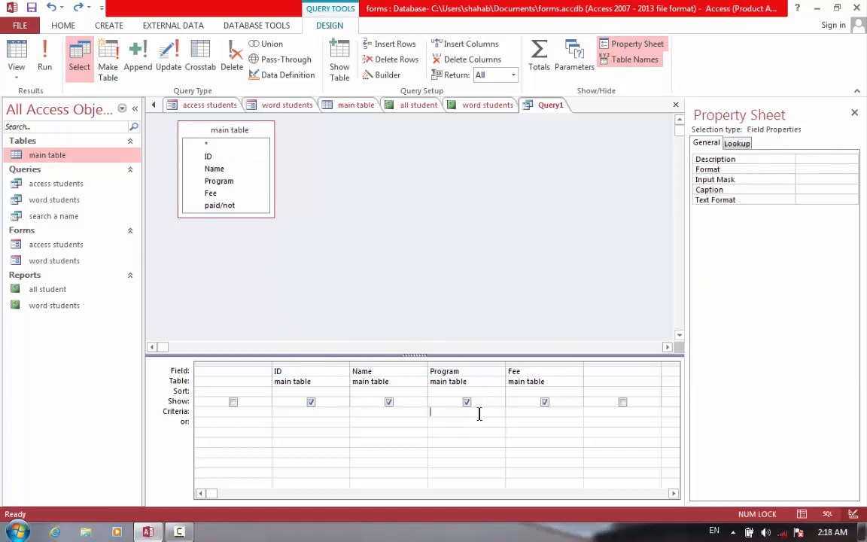
pyautogui.write('[type a')
pyautogui.press('BackSpace')
pyautogui.press('BackSpace')
pyautogui.write('program to find')
pyautogui.hotkey('ctrl', 'w')
pyautogui.press('Return')
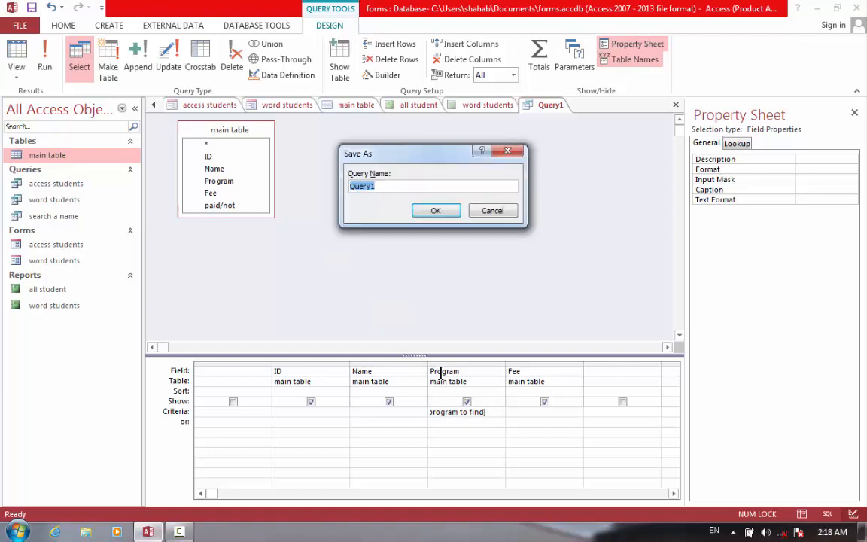
pyautogui.write('search a program')
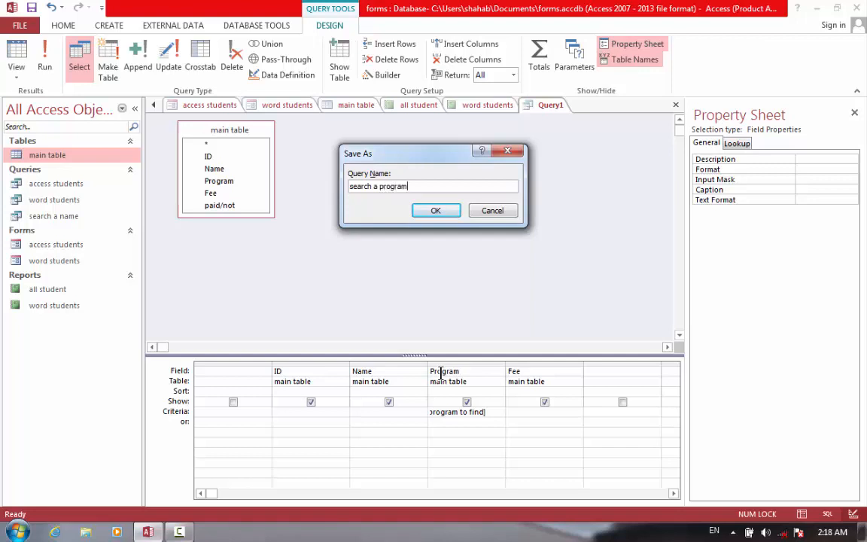
pyautogui.press('Return')
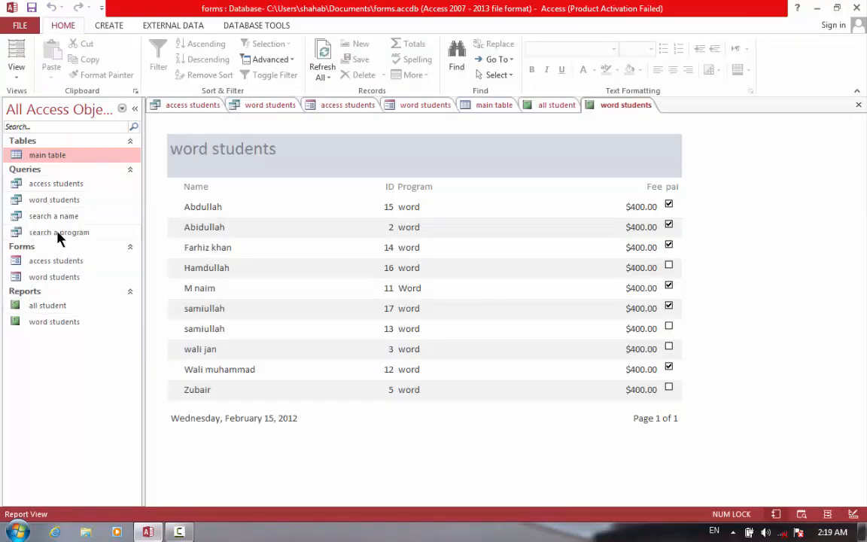
# Run the "search a name" query with a student's name as the parameter, then close its datasheet
pyautogui.doubleClick(62, 224)
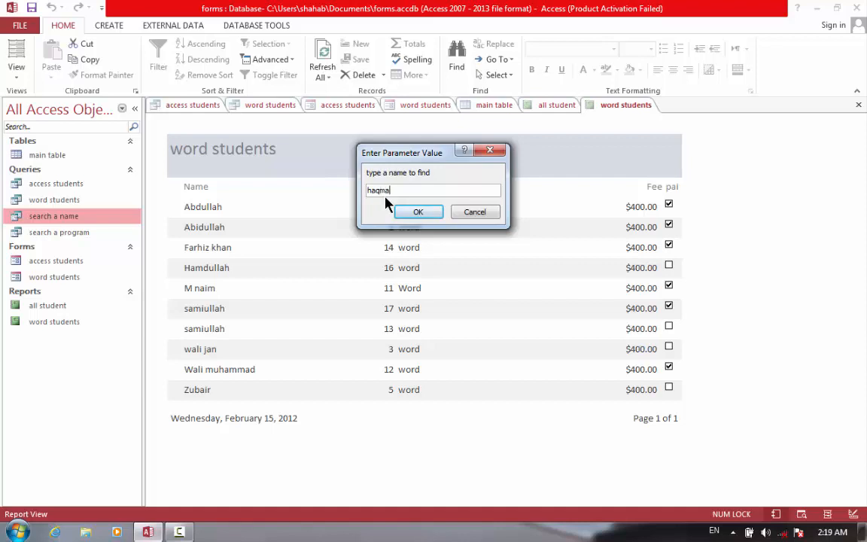
pyautogui.press('Return')
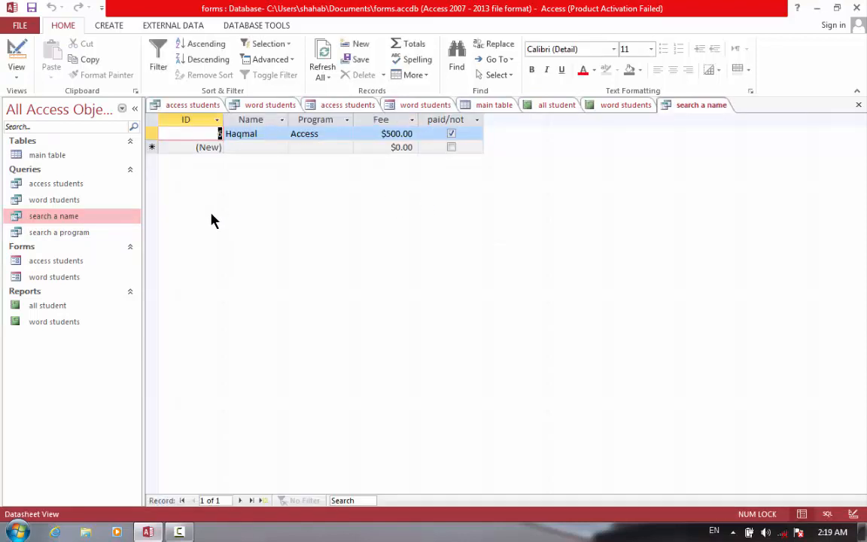
pyautogui.hotkey('ctrl', 'w')
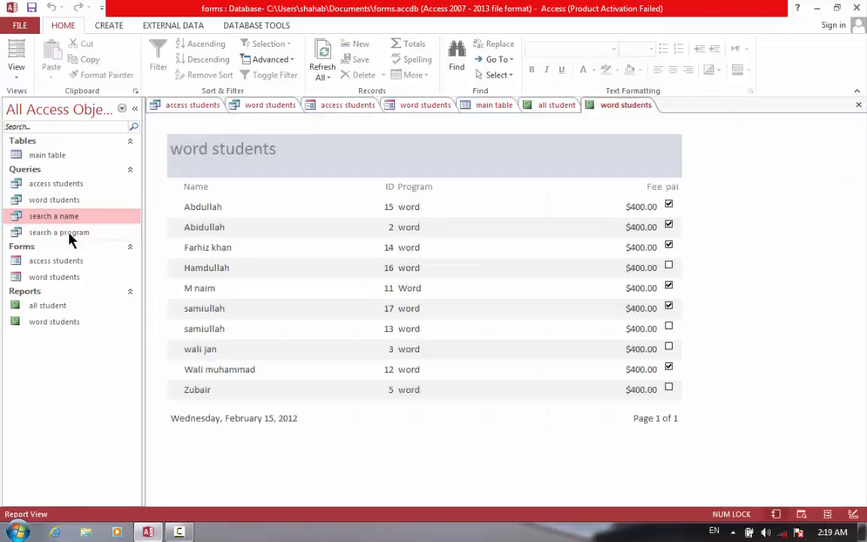
# Run the "search a program" query with access as the program to find
pyautogui.doubleClick(66, 235)
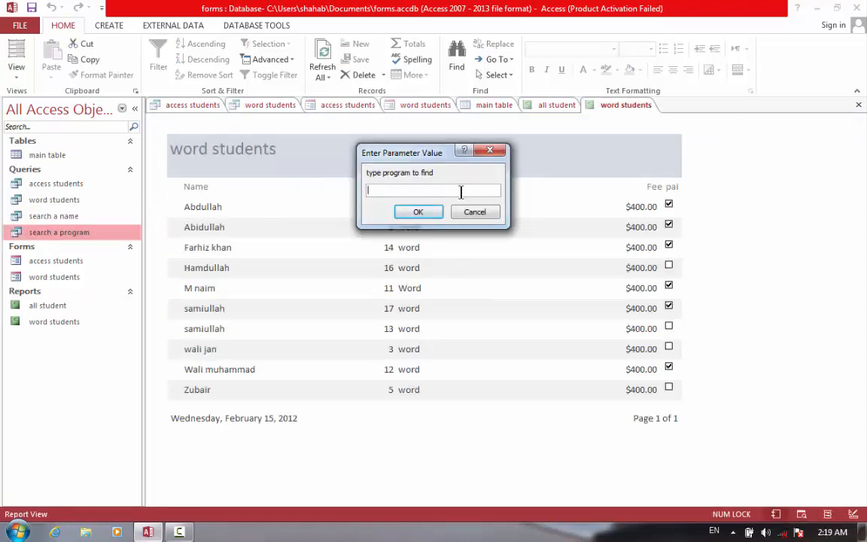
pyautogui.write('access')
pyautogui.press('Return')
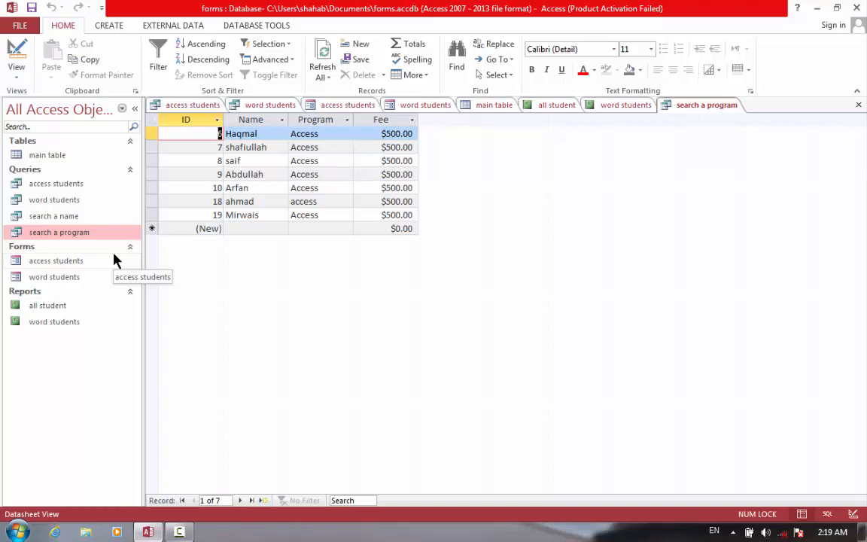
# Create a tabular form with the Form Wizard from all fields of the "search a program" query, keeping that title
pyautogui.click(112, 25)
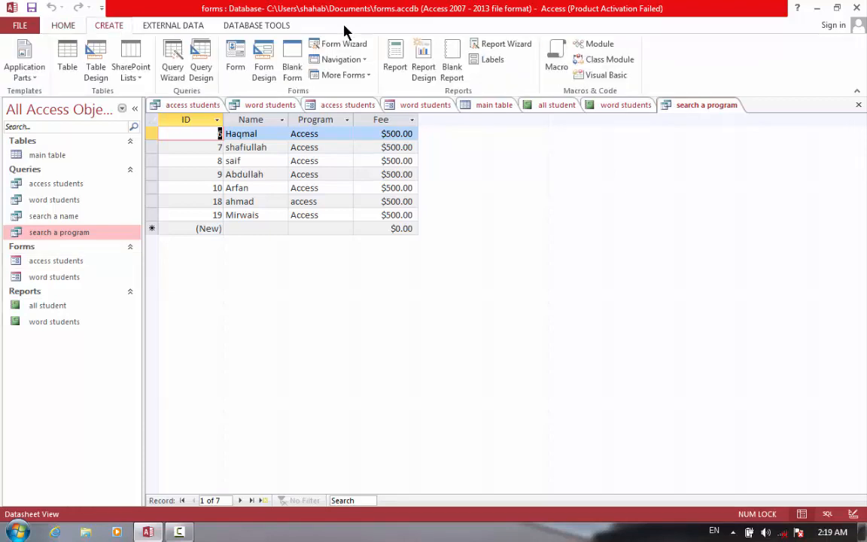
pyautogui.click(335, 45)
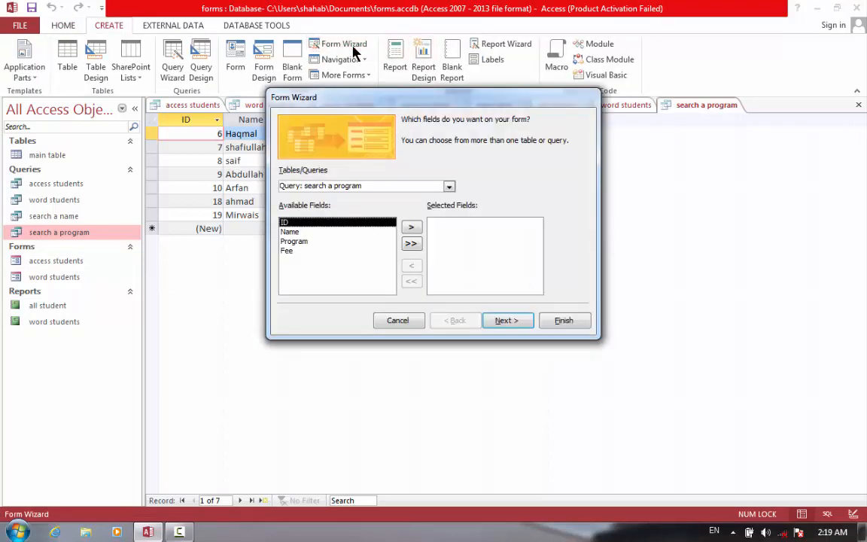
pyautogui.click(450, 187)
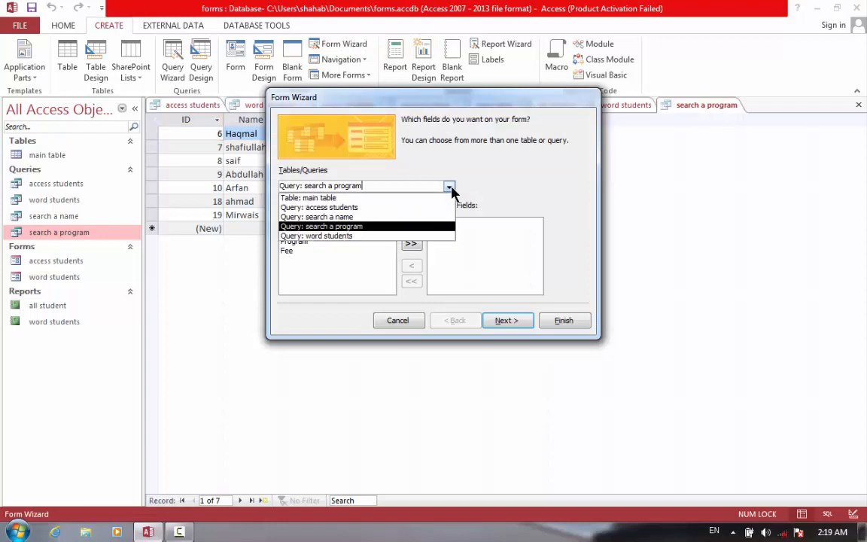
pyautogui.click(351, 227)
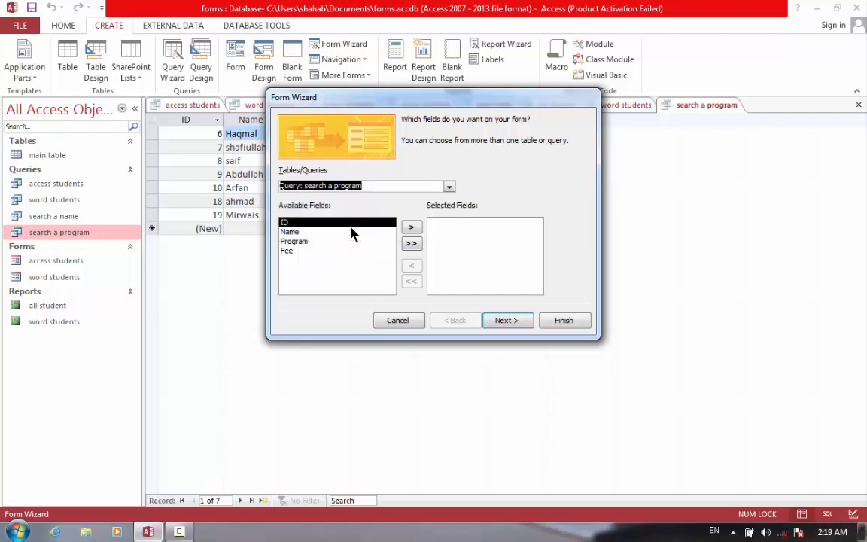
pyautogui.click(411, 244)
pyautogui.click(518, 323)
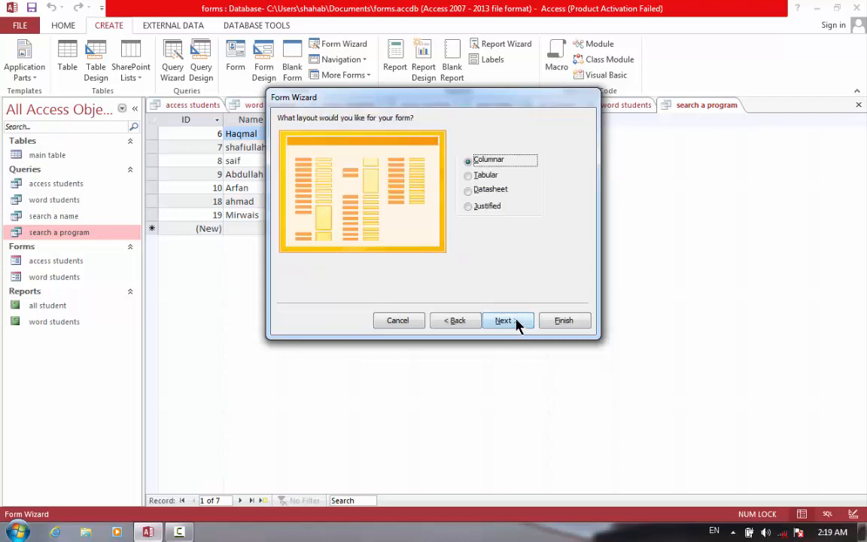
pyautogui.click(480, 179)
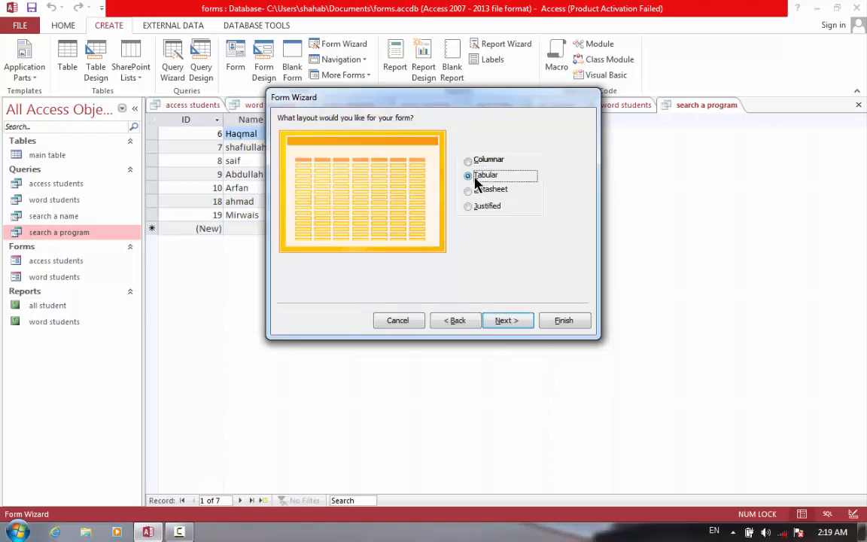
pyautogui.click(518, 321)
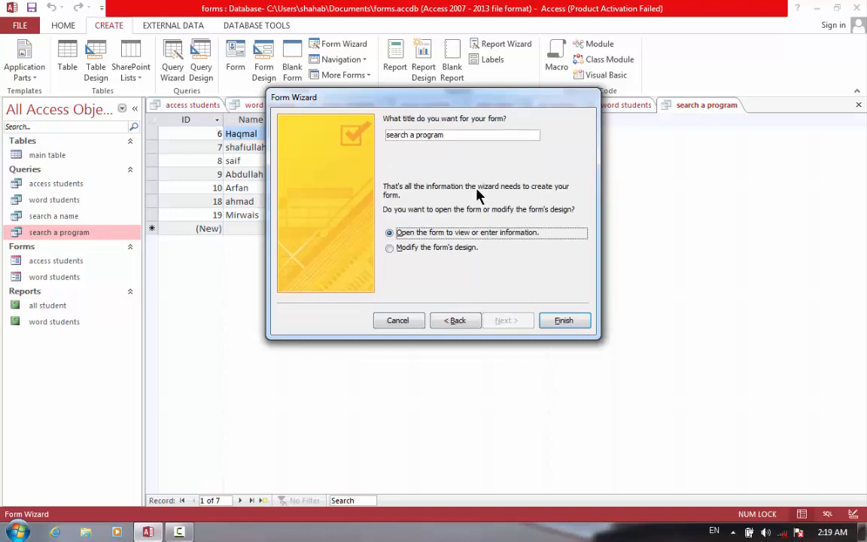
pyautogui.click(571, 326)
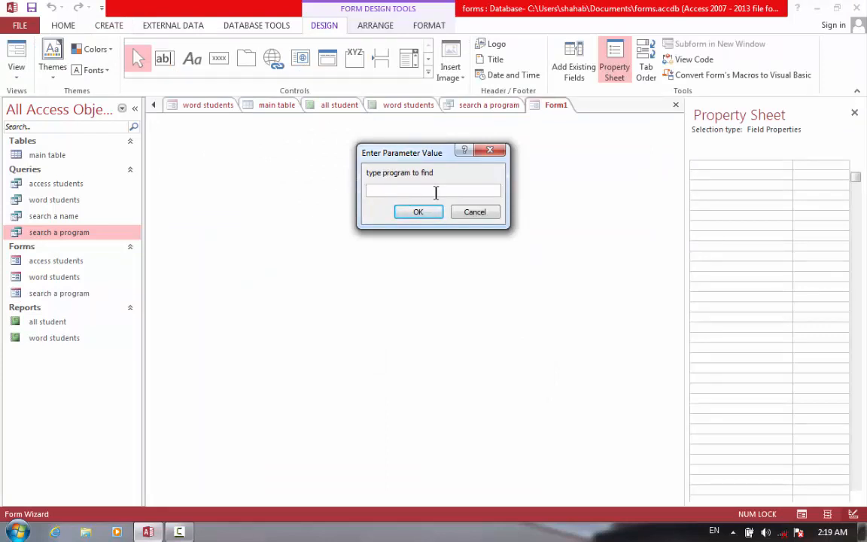
# Supply Access as the program for the new form, look over its records and close it
pyautogui.write('Access')
pyautogui.press('Return')
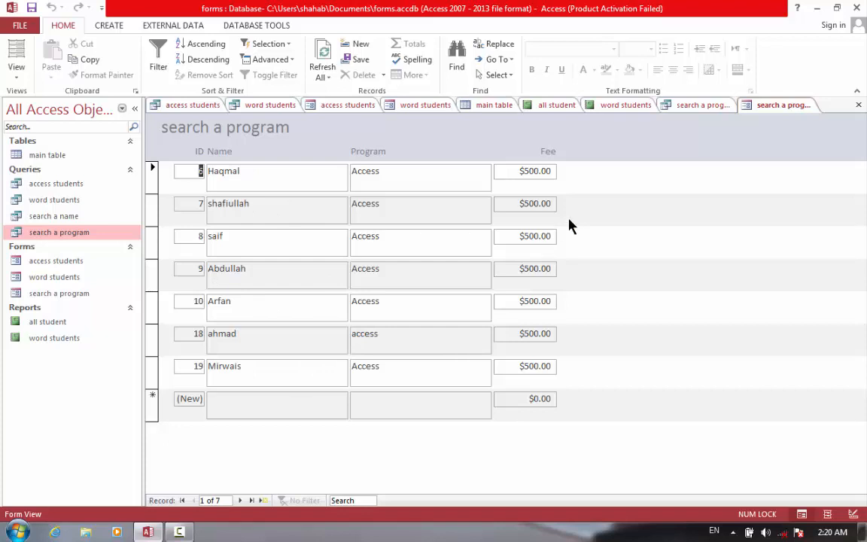
pyautogui.hotkey('ctrl', 'w')
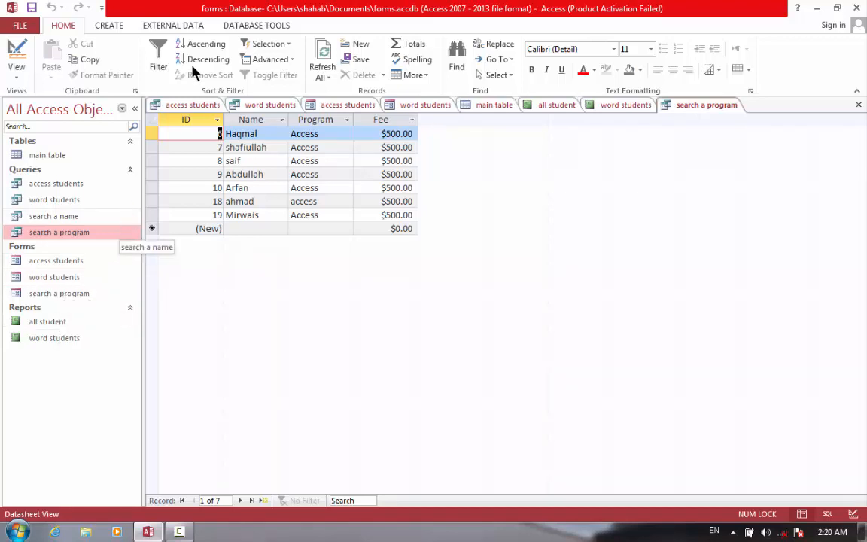
# Create a tabular portrait report with the Report Wizard from all fields of the "search a program" query, without grouping or sorting
pyautogui.click(109, 25)
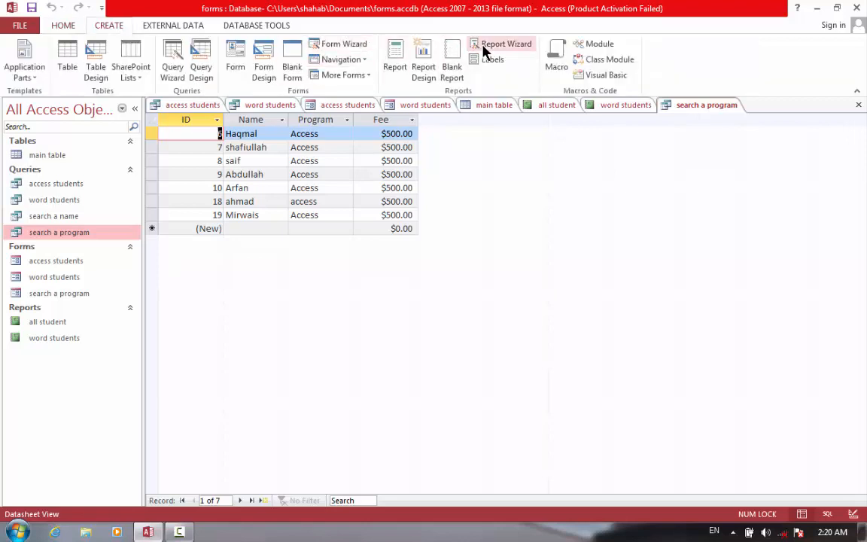
pyautogui.click(503, 43)
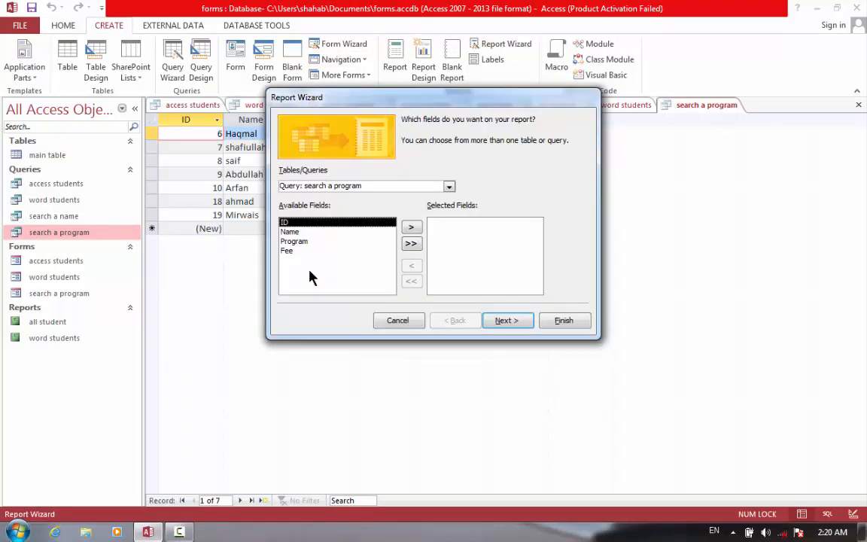
pyautogui.click(411, 243)
pyautogui.click(509, 322)
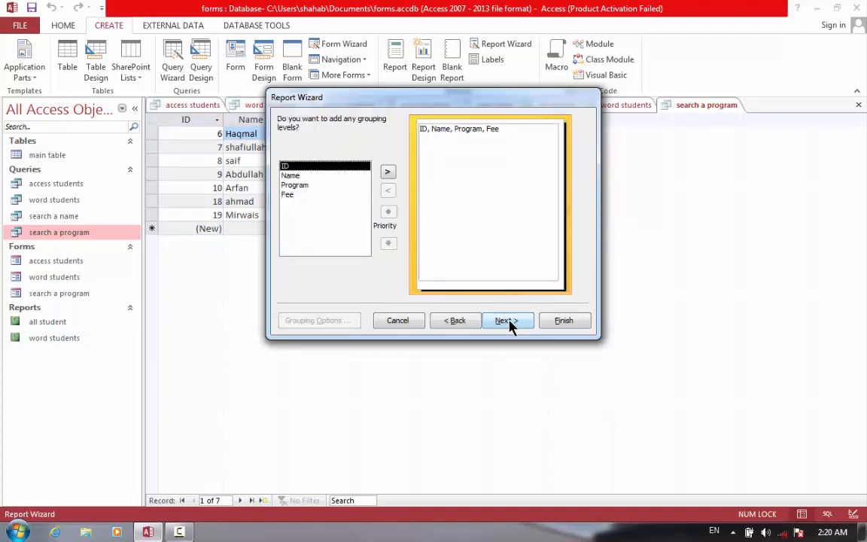
pyautogui.click(509, 322)
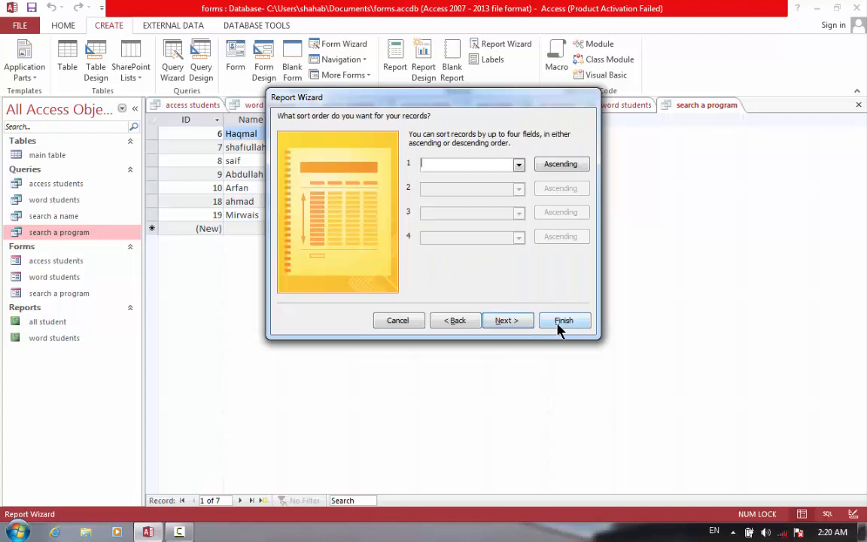
pyautogui.click(520, 322)
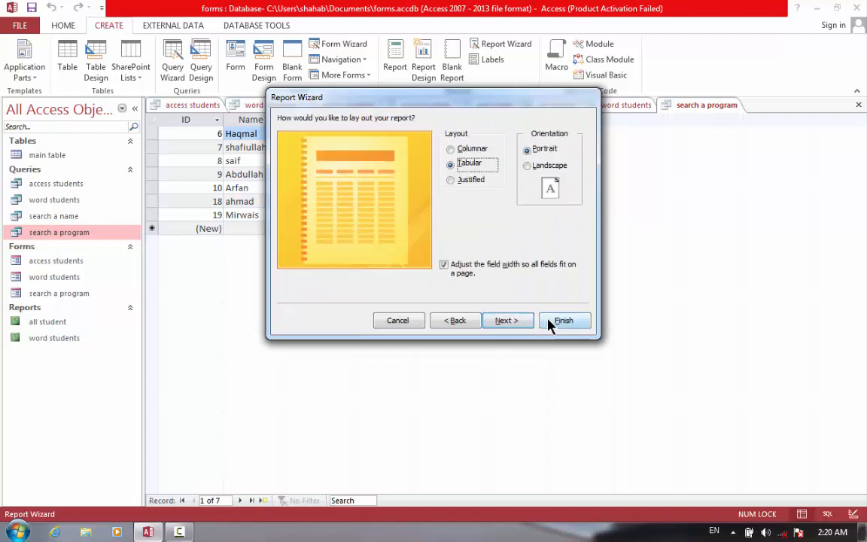
pyautogui.click(552, 323)
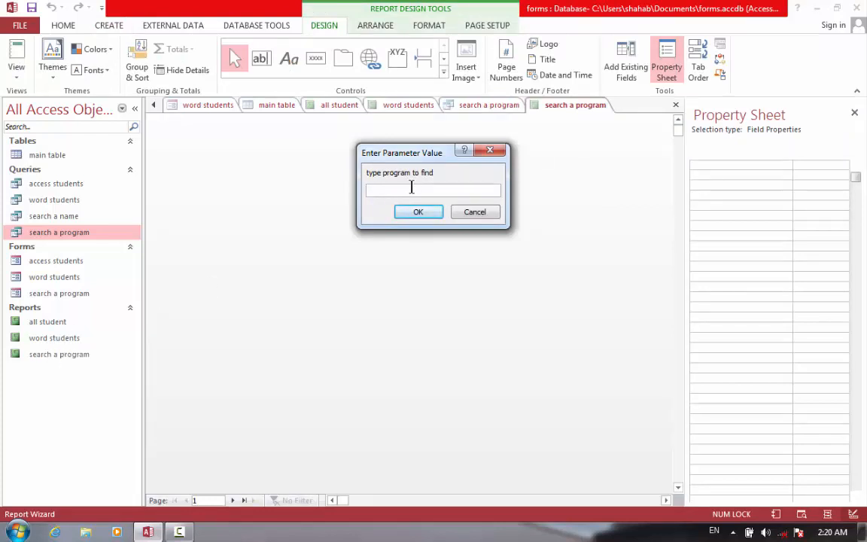
# Supply word as the program for the new report, look over its print preview and close it
pyautogui.write('words')
pyautogui.press('BackSpace')
pyautogui.press('Return')
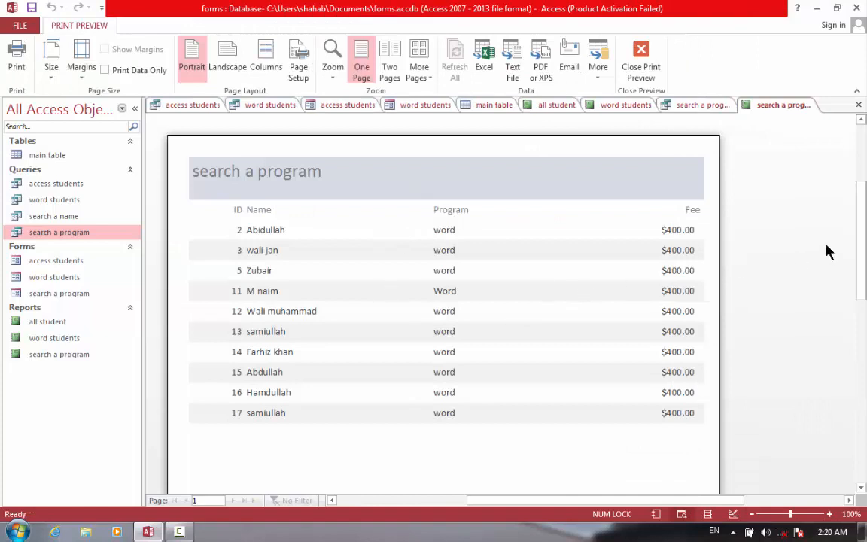
pyautogui.click(865, 425)
pyautogui.scroll(10, 420, 184)
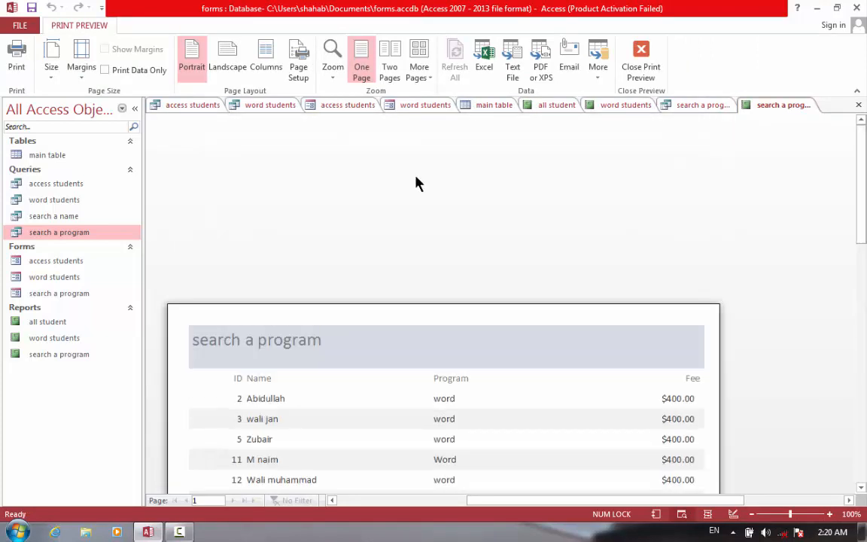
pyautogui.press('Escape')
# Open the "search a program" report in Report View with access as the program to find
pyautogui.doubleClick(57, 354)
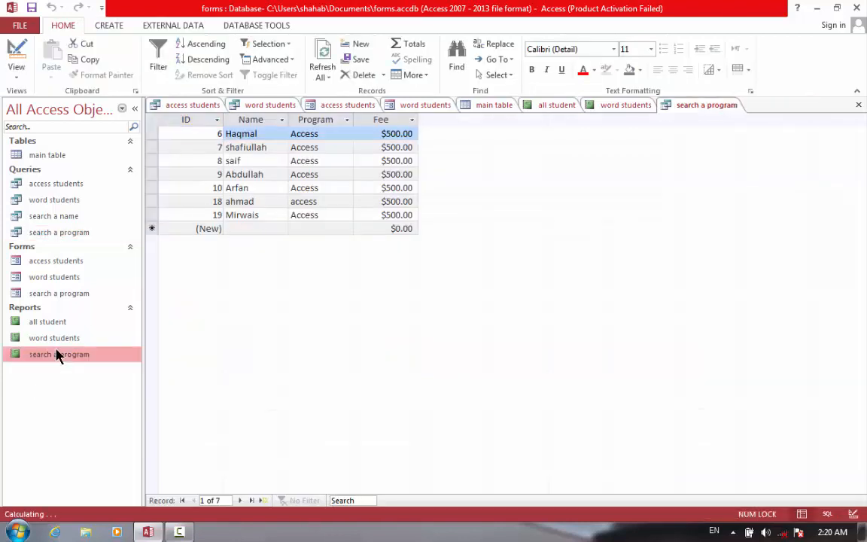
pyautogui.write('a')
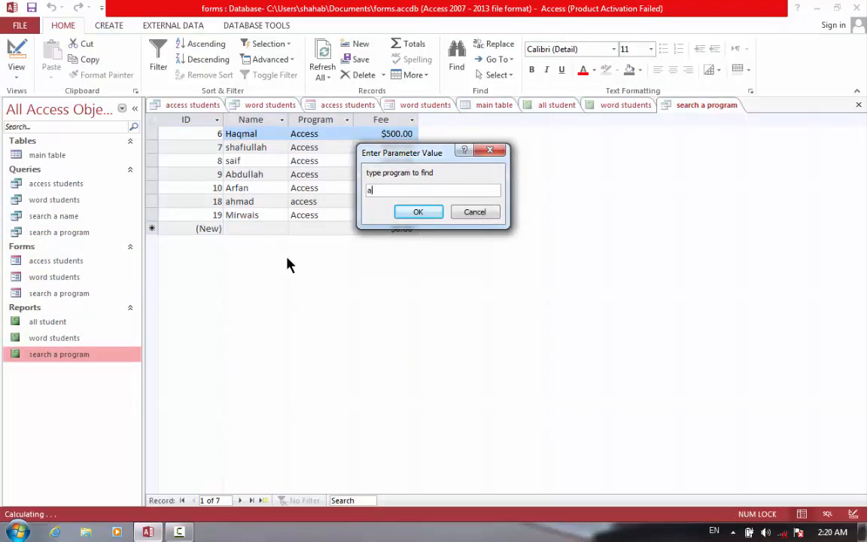
pyautogui.write('ccess')
pyautogui.press('Return')
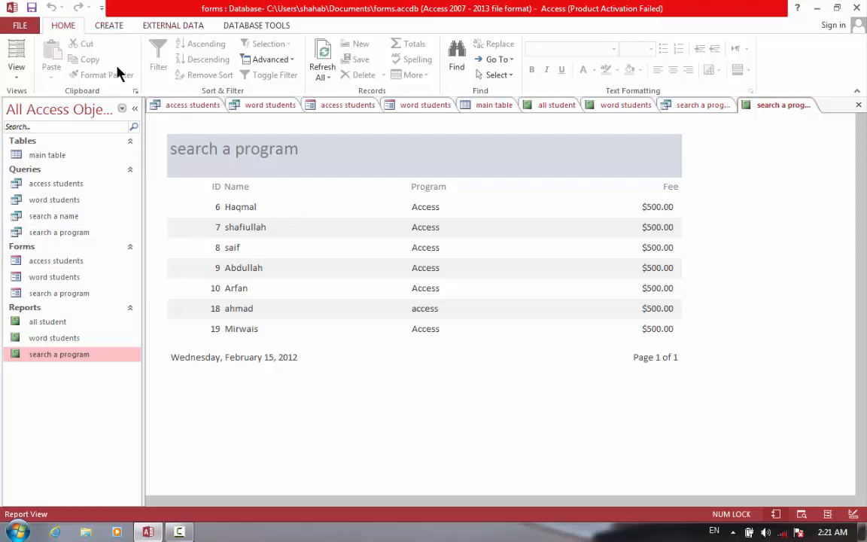
# Create a new macro and add an OpenReport action to it
pyautogui.click(106, 27)
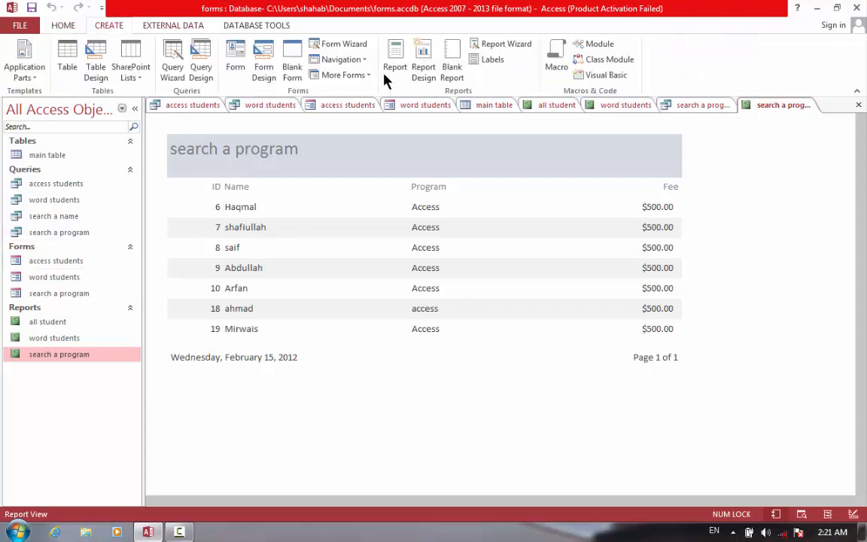
pyautogui.click(561, 75)
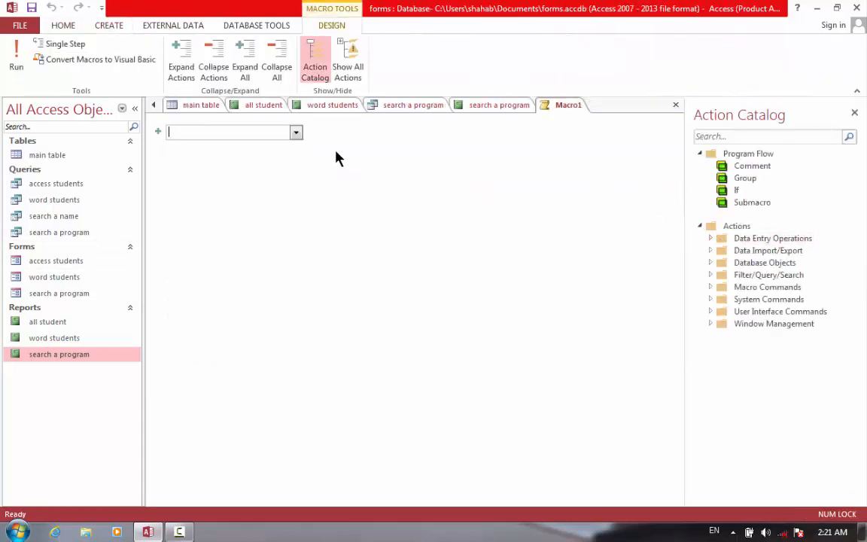
pyautogui.click(296, 132)
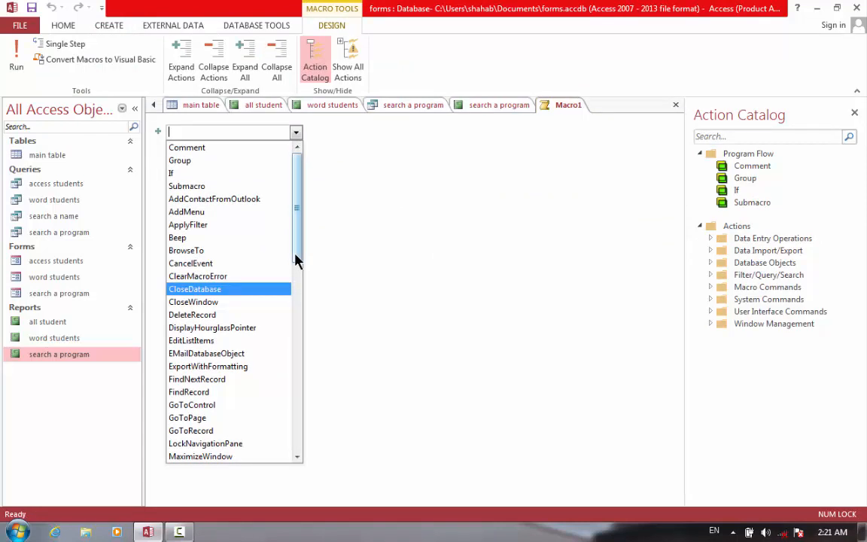
pyautogui.moveTo(296, 258); pyautogui.dragTo(310, 343)
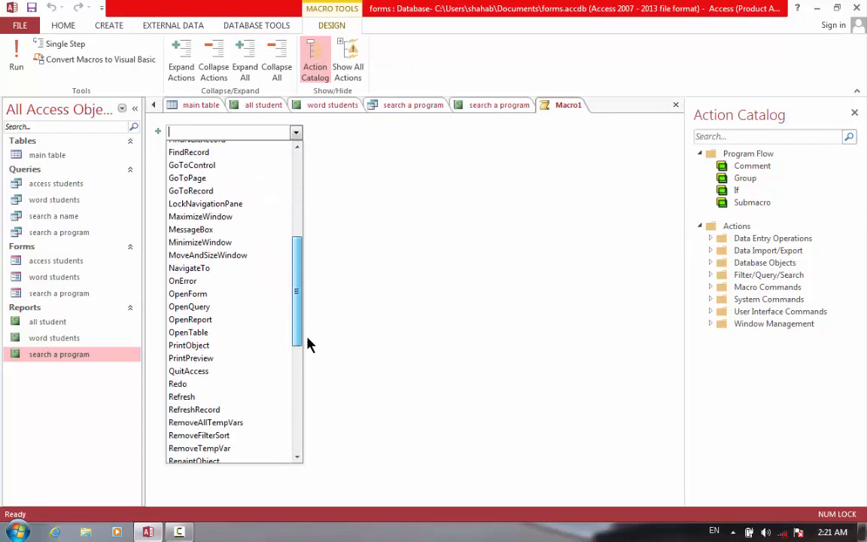
pyautogui.click(212, 324)
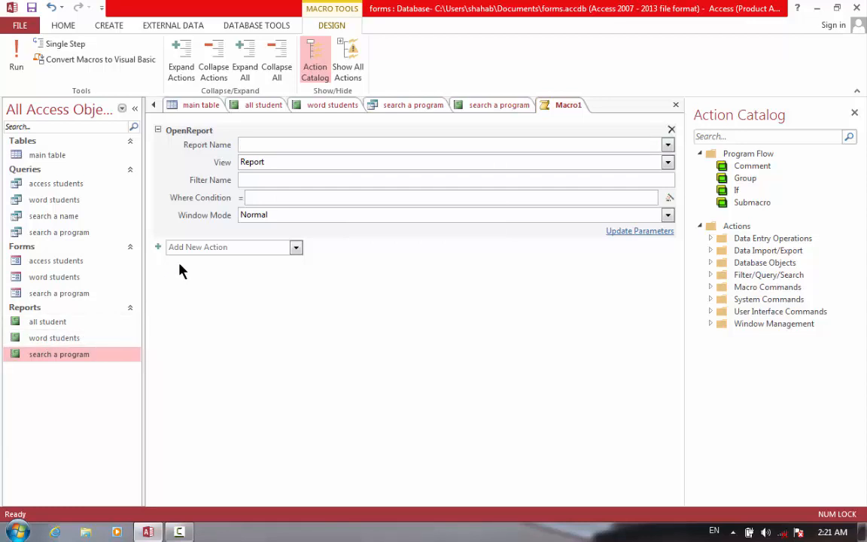
# Enter word students as the report to open, then remove the OpenReport action from the macro
pyautogui.click(279, 145)
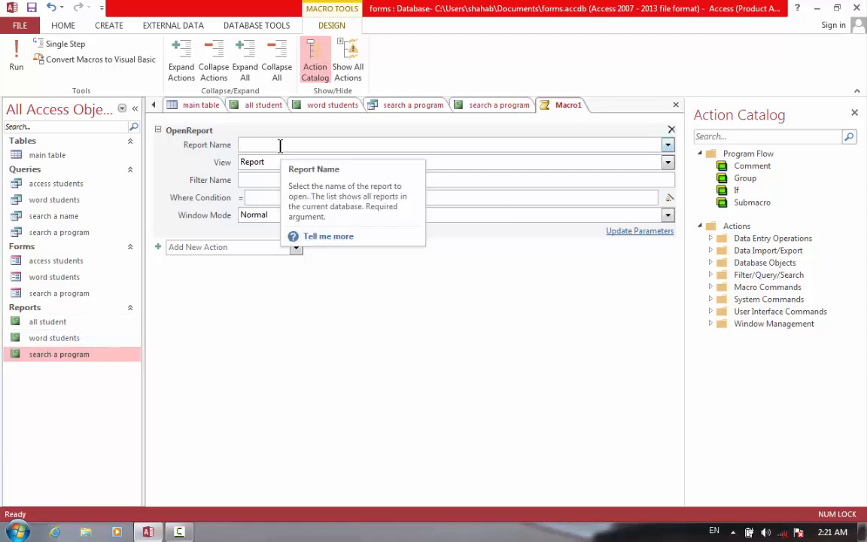
pyautogui.write('word students')
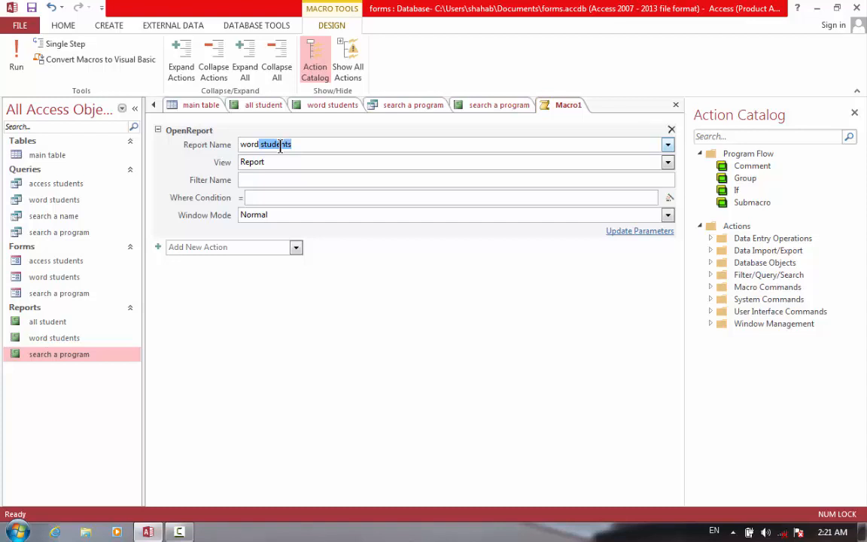
pyautogui.click(672, 129)
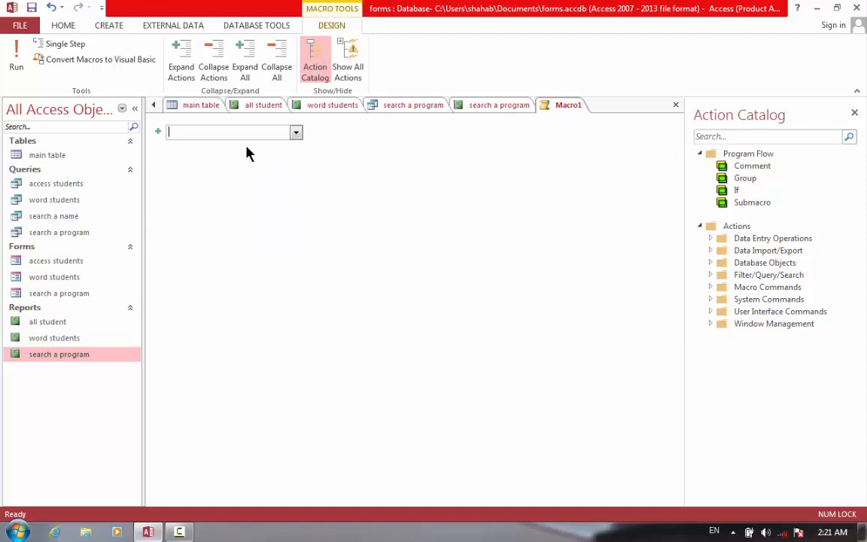
pyautogui.click(295, 132)
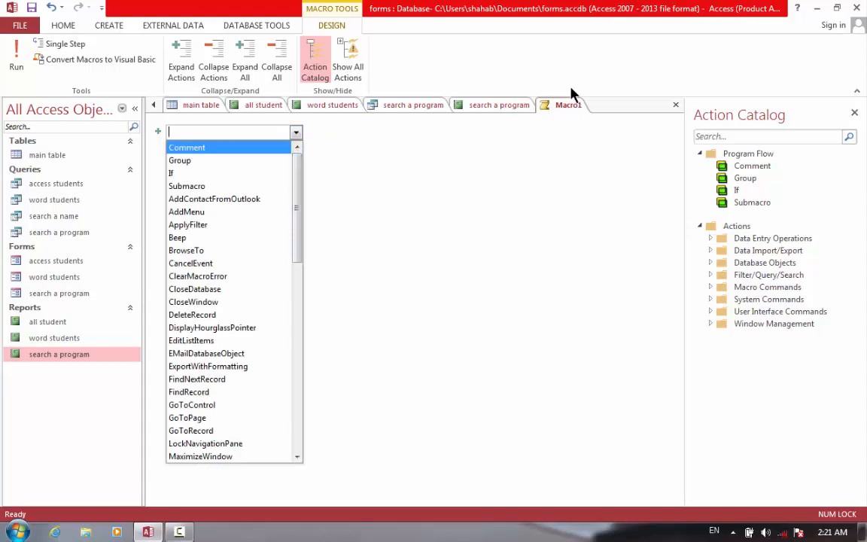
# Close the macro and save it under the name word students
pyautogui.click(676, 105)
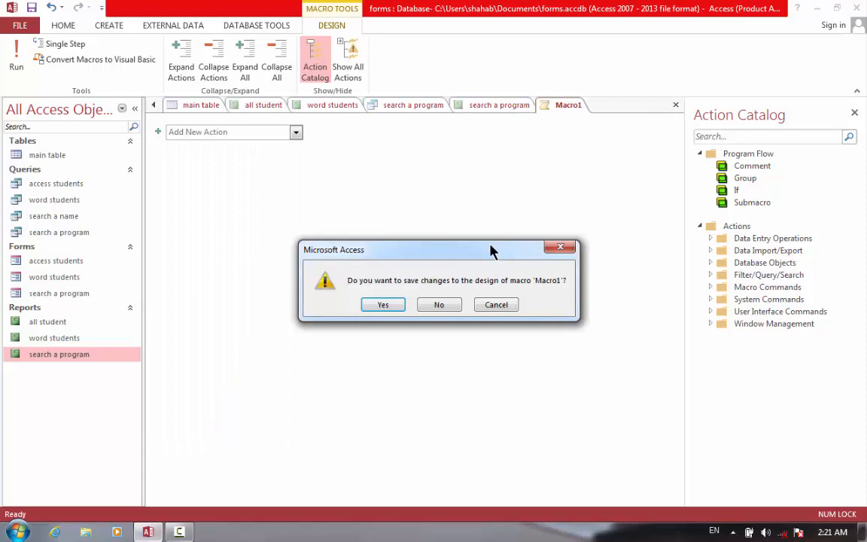
pyautogui.press('Return')
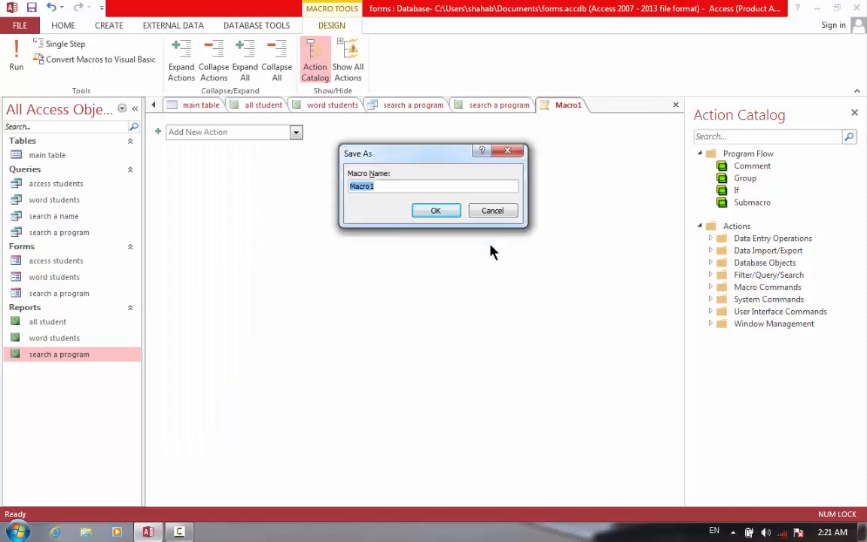
pyautogui.write('word students')
pyautogui.press('Return')
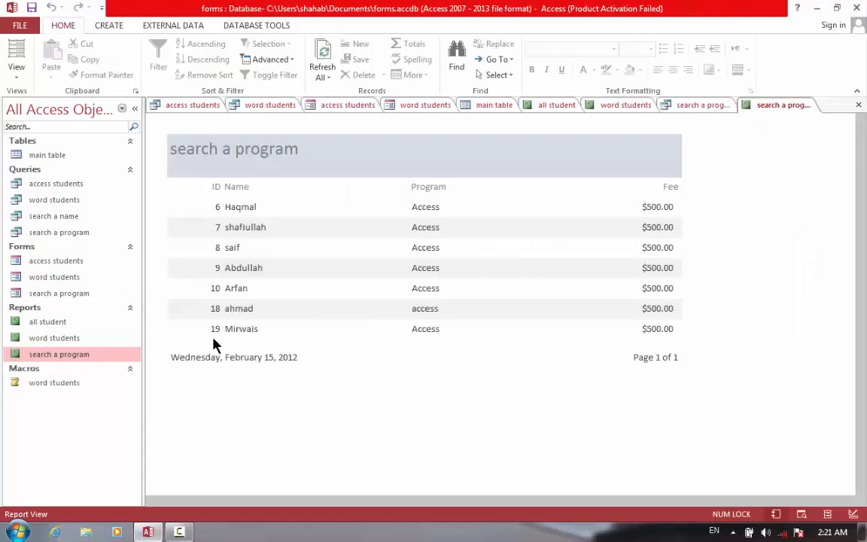
# Create another macro with an OpenReport action that opens the all student report
pyautogui.click(110, 29)
pyautogui.click(556, 64)
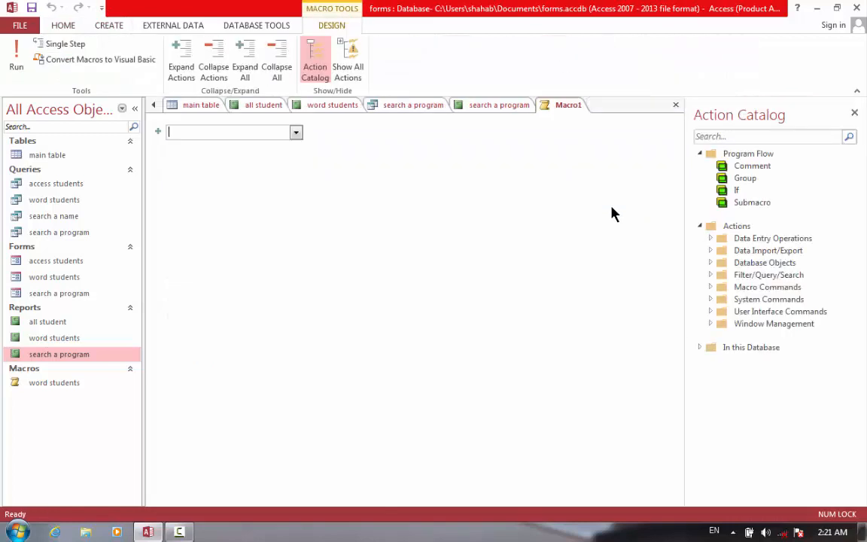
pyautogui.click(296, 133)
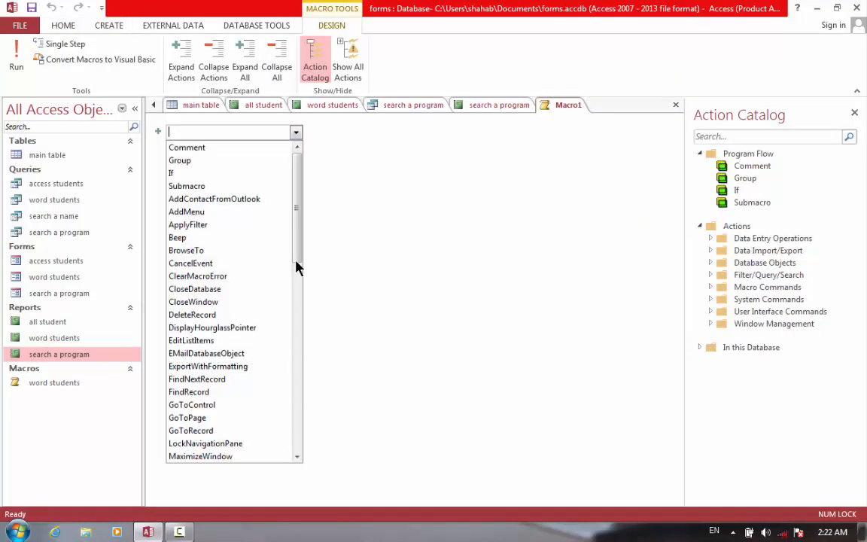
pyautogui.click(299, 317)
pyautogui.moveTo(299, 317)
pyautogui.mouseDown()
pyautogui.moveTo(296, 441)
pyautogui.moveTo(296, 322)
pyautogui.mouseUp()
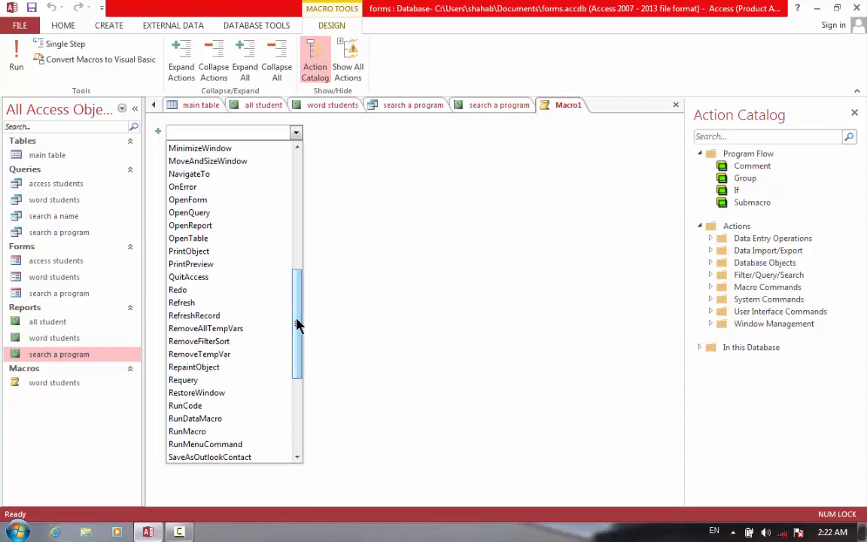
pyautogui.click(199, 227)
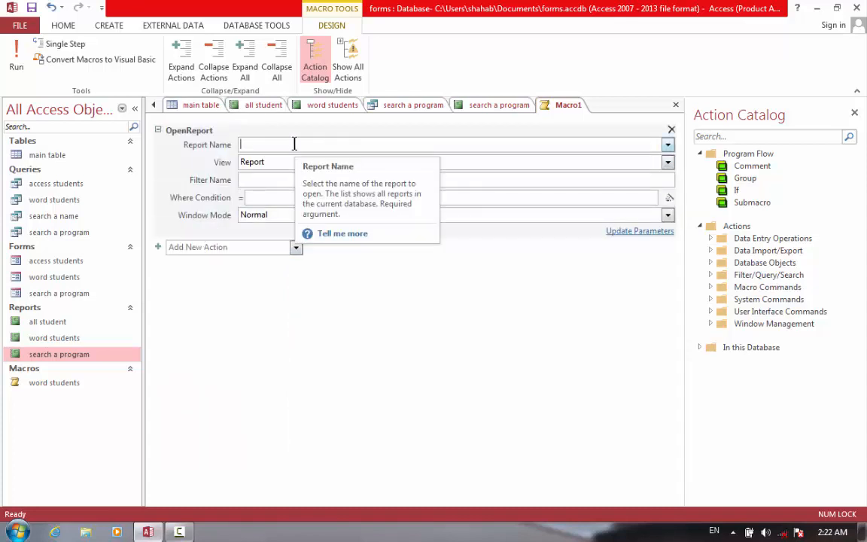
pyautogui.write('all')
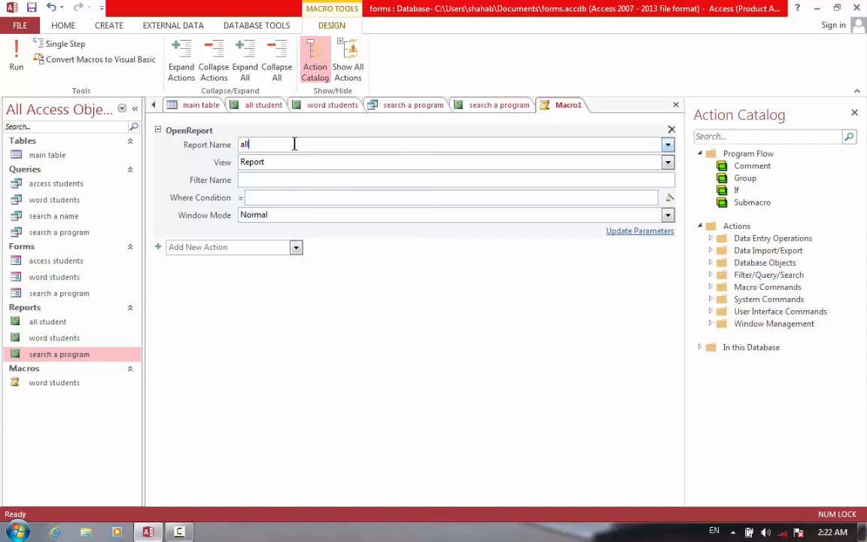
pyautogui.press('BackSpace')
pyautogui.write('a')
pyautogui.click(345, 143)
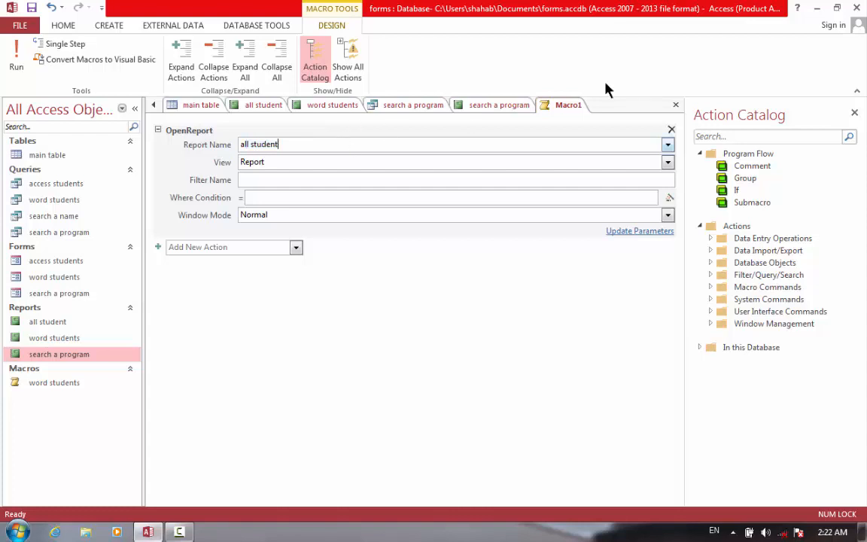
# Close the new macro and save it as all students
pyautogui.click(676, 106)
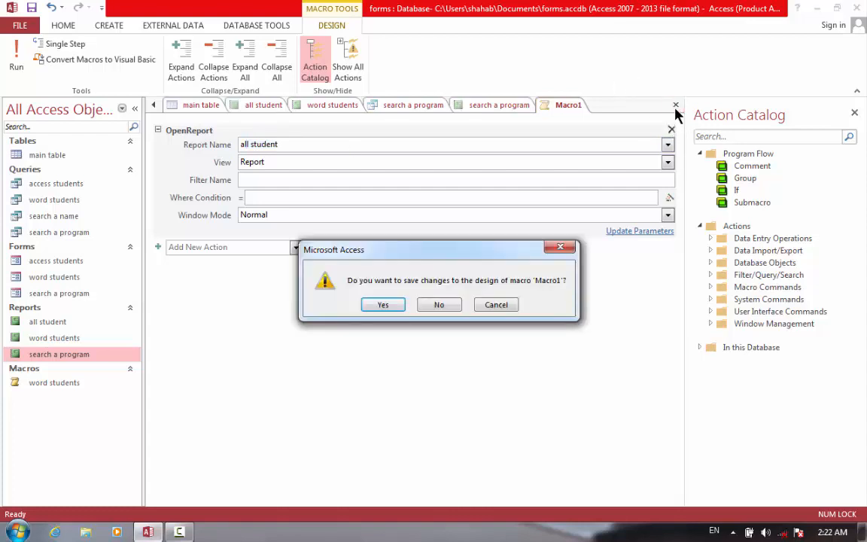
pyautogui.press('Return')
pyautogui.write('all')
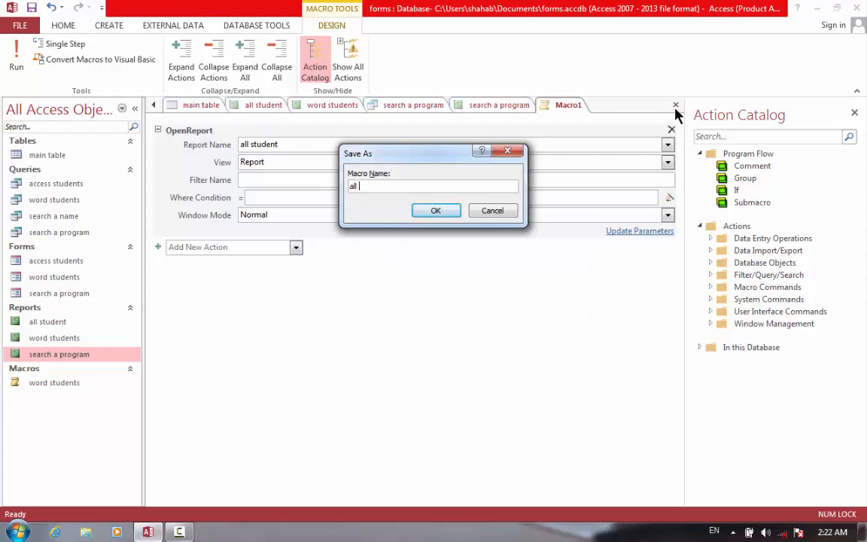
pyautogui.write(' students')
pyautogui.click(428, 214)
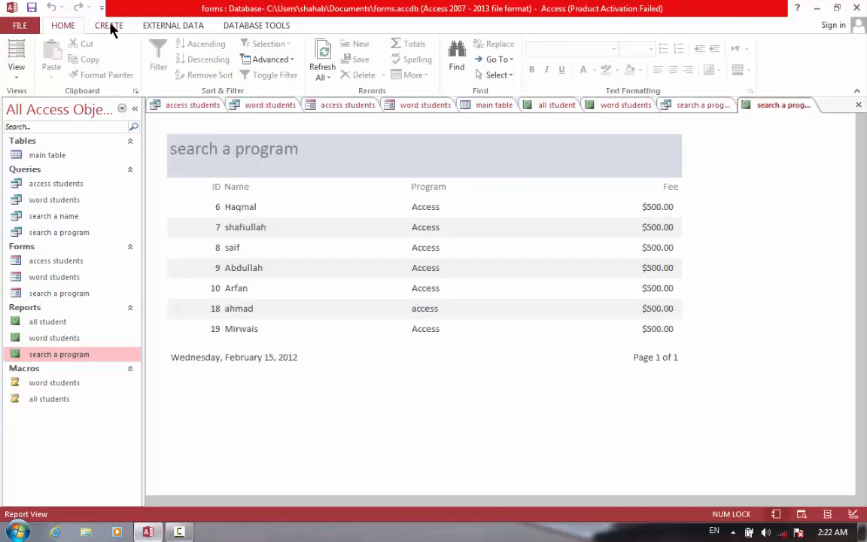
# Create a blank form and place a command button without the wizard, about 1.71" from the left and 0.54" from the top
pyautogui.click(110, 25)
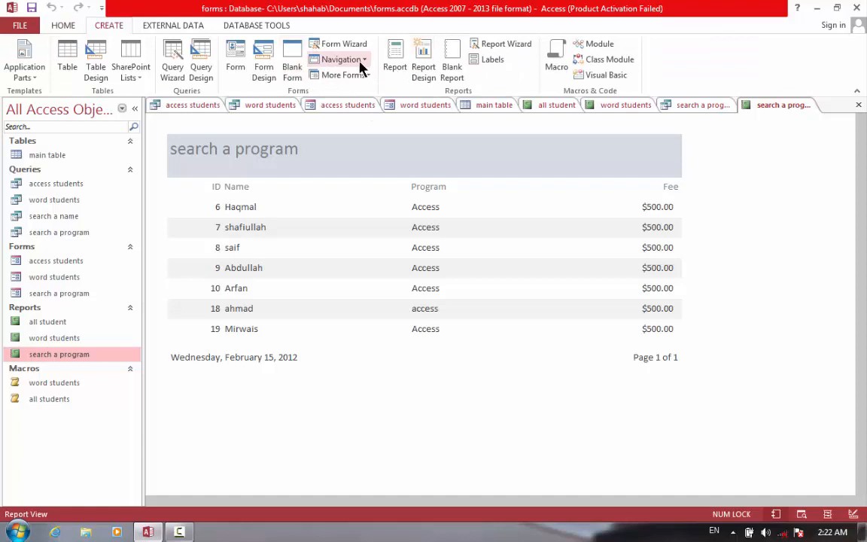
pyautogui.click(293, 73)
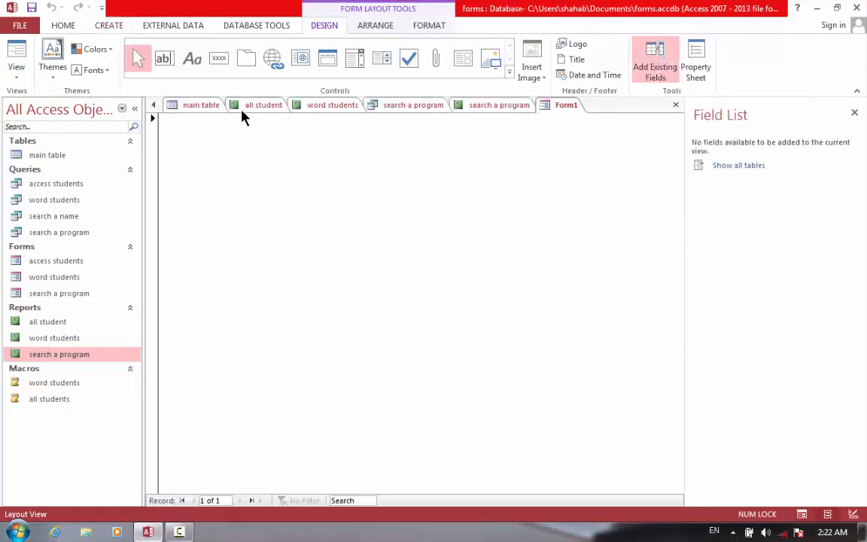
pyautogui.click(217, 60)
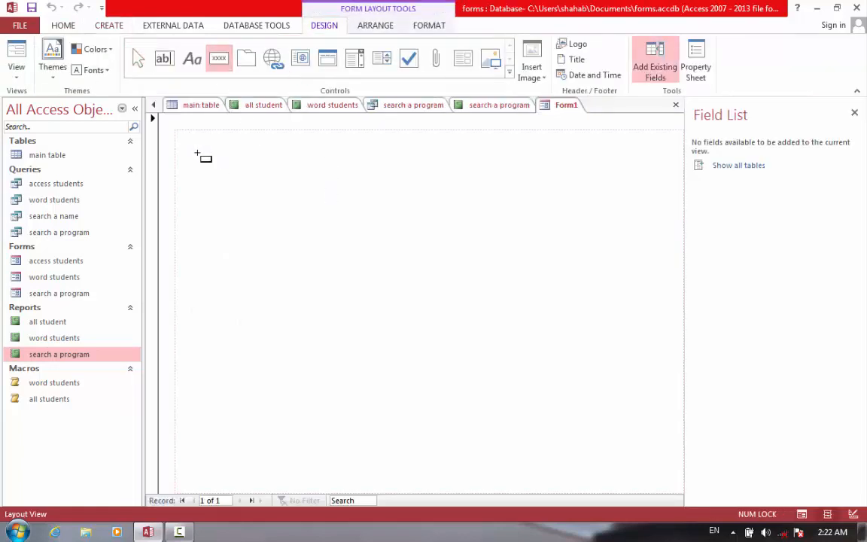
pyautogui.click(324, 195)
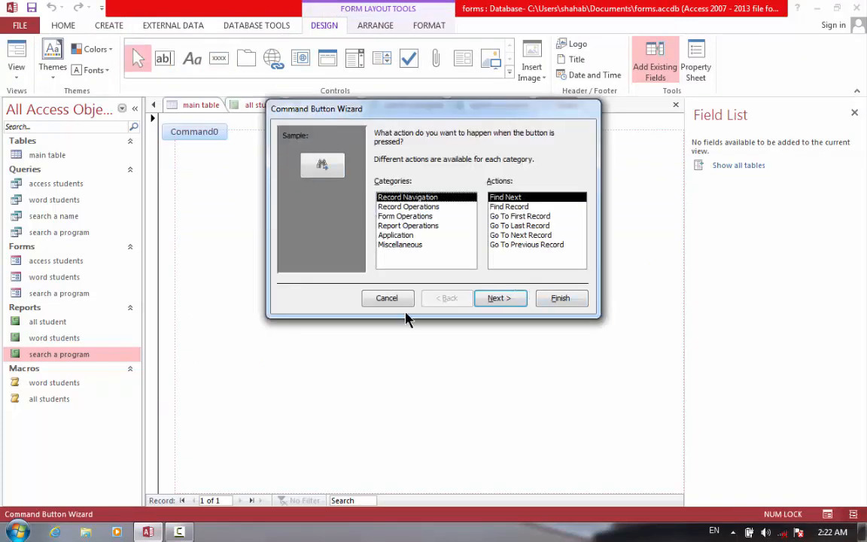
pyautogui.click(384, 301)
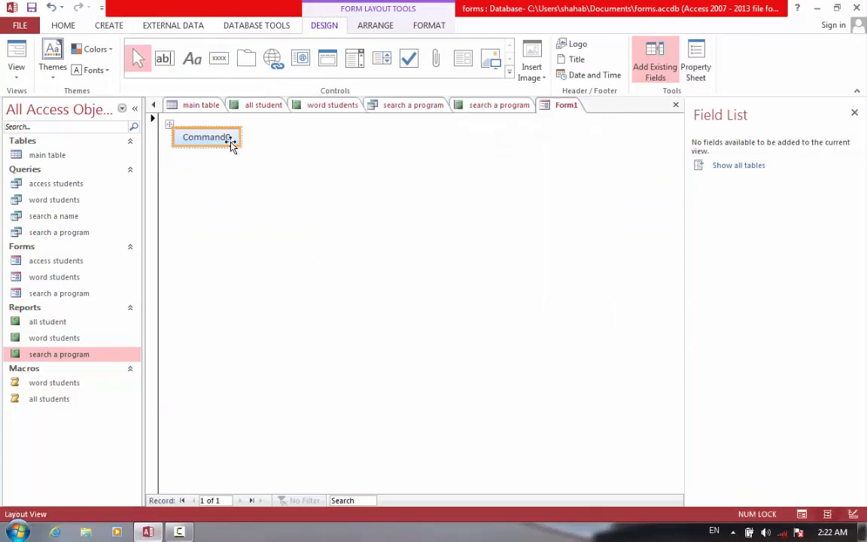
pyautogui.moveTo(236, 145); pyautogui.dragTo(323, 163)
# Assign the all students macro to the command button's On Click event
pyautogui.rightClick(323, 160)
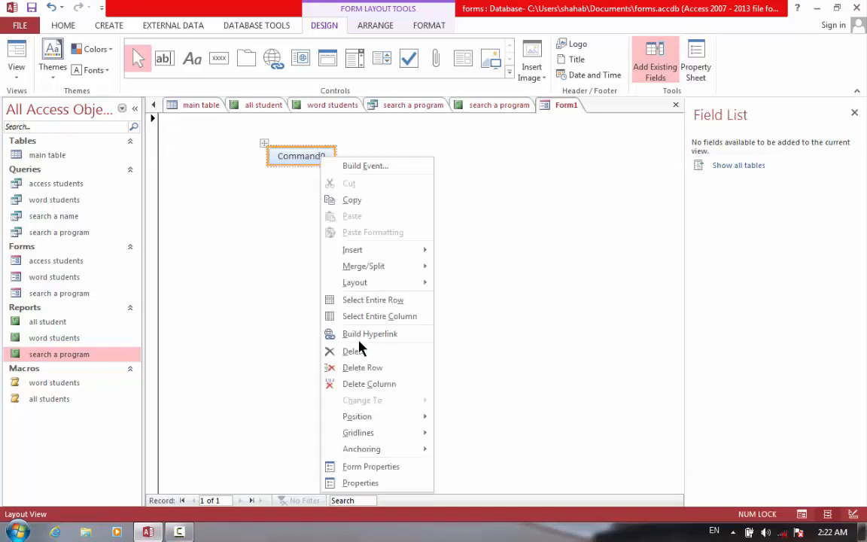
pyautogui.click(368, 484)
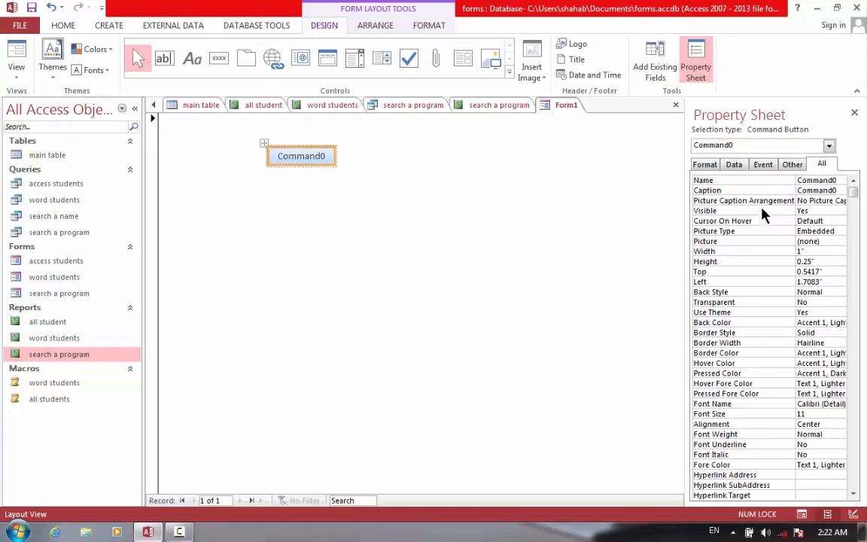
pyautogui.click(762, 165)
pyautogui.click(824, 182)
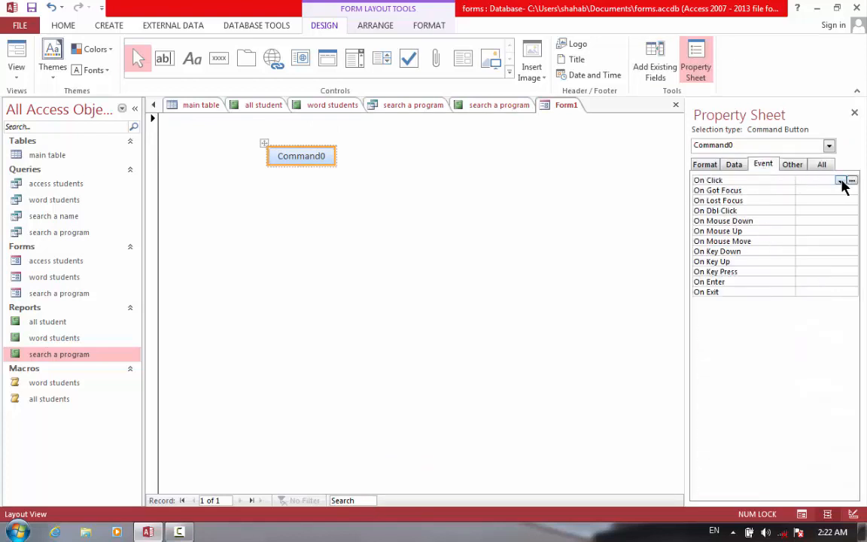
pyautogui.click(841, 181)
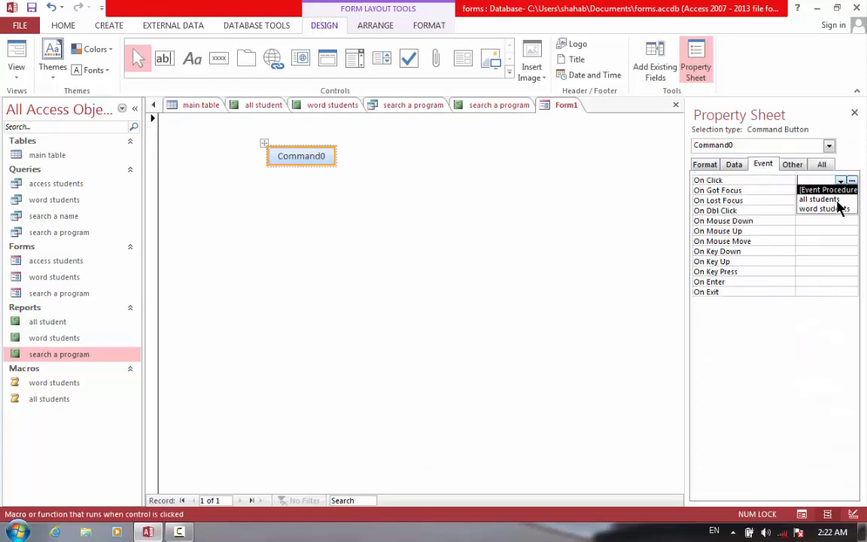
pyautogui.click(821, 200)
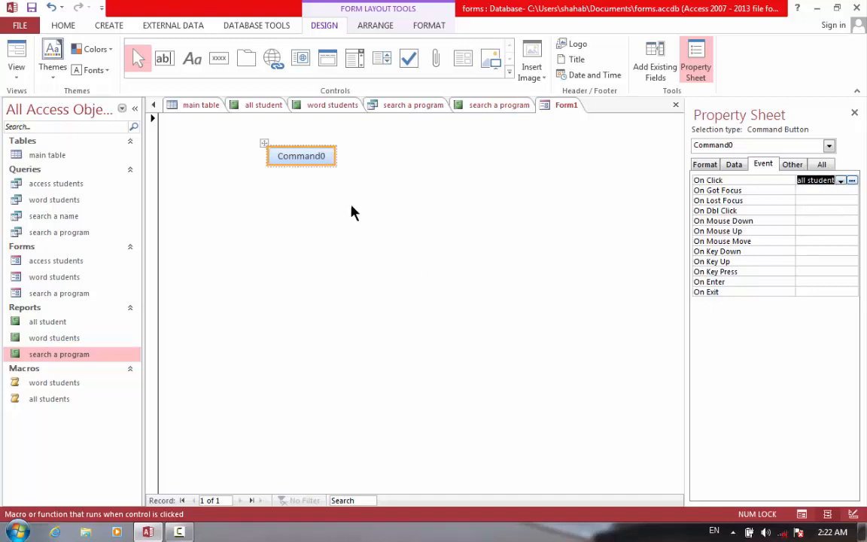
# Change the command button's caption to all students
pyautogui.click(329, 155)
pyautogui.click(329, 155)
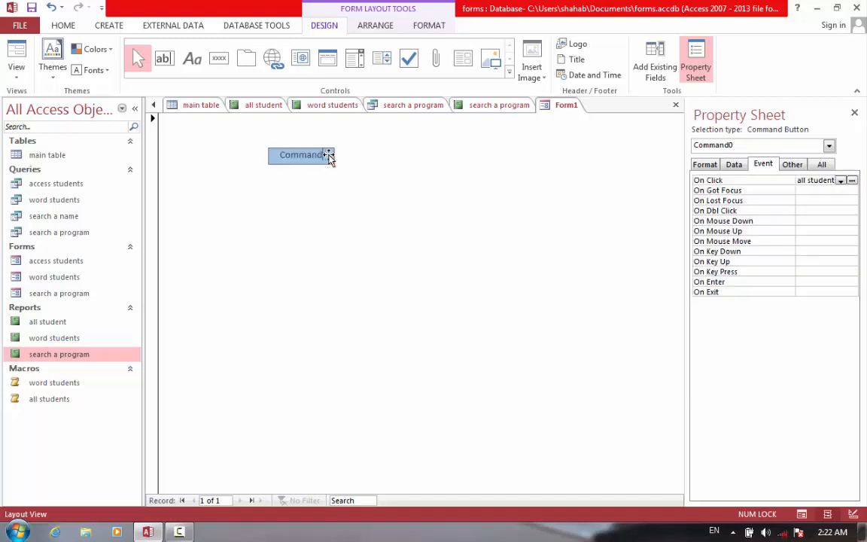
pyautogui.press('BackSpace')
pyautogui.press('BackSpace')
pyautogui.press('BackSpace')
pyautogui.press('BackSpace')
pyautogui.press('BackSpace')
pyautogui.press('BackSpace')
pyautogui.press('BackSpace')
pyautogui.write('all students')
pyautogui.click(319, 248)
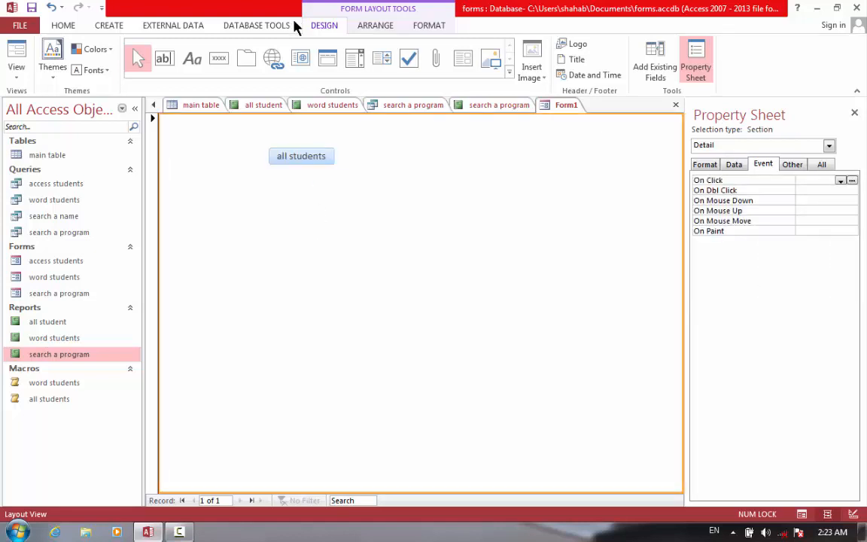
# Add a second command button directly below the all students button, without using the wizard
pyautogui.click(219, 60)
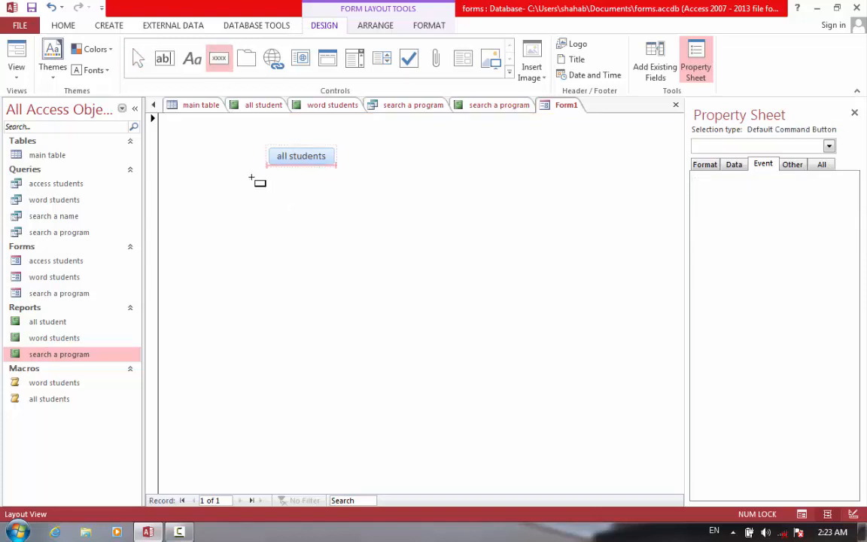
pyautogui.click(287, 202)
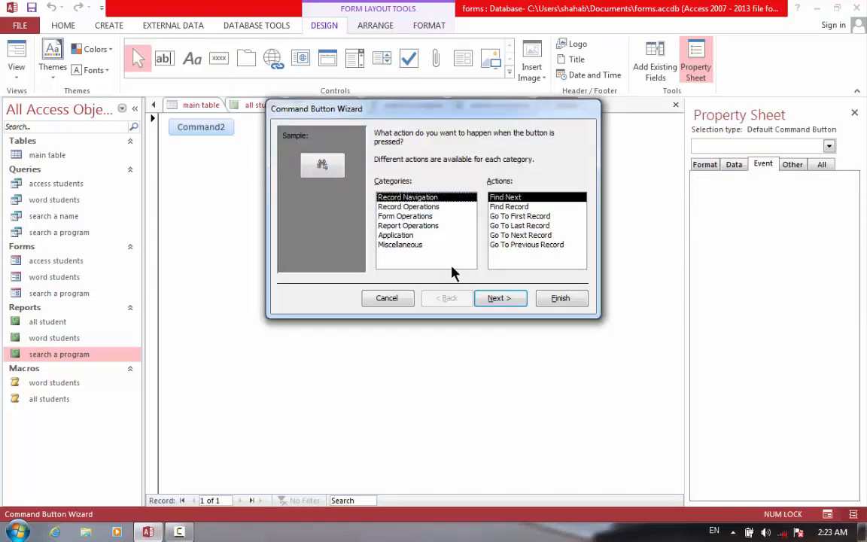
pyautogui.click(387, 298)
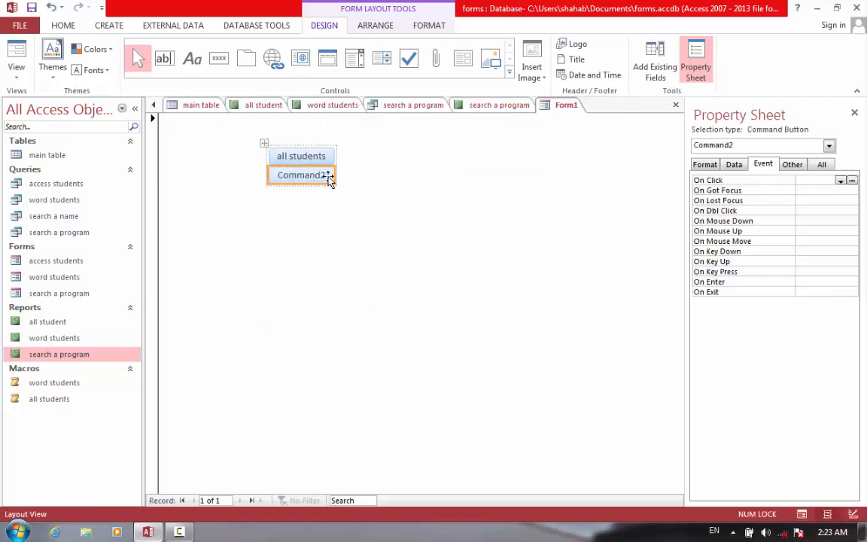
# Change the second command button's caption to access
pyautogui.click(328, 177)
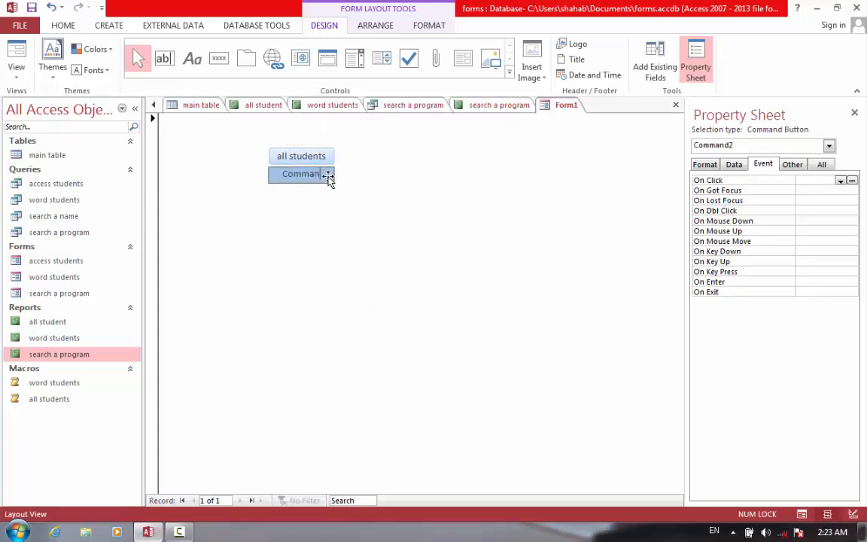
pyautogui.press('BackSpace')
pyautogui.press('BackSpace')
pyautogui.press('BackSpace')
pyautogui.press('BackSpace')
pyautogui.press('BackSpace')
pyautogui.press('BackSpace')
pyautogui.press('BackSpace')
pyautogui.press('BackSpace')
pyautogui.write('access students')
pyautogui.press('Return')
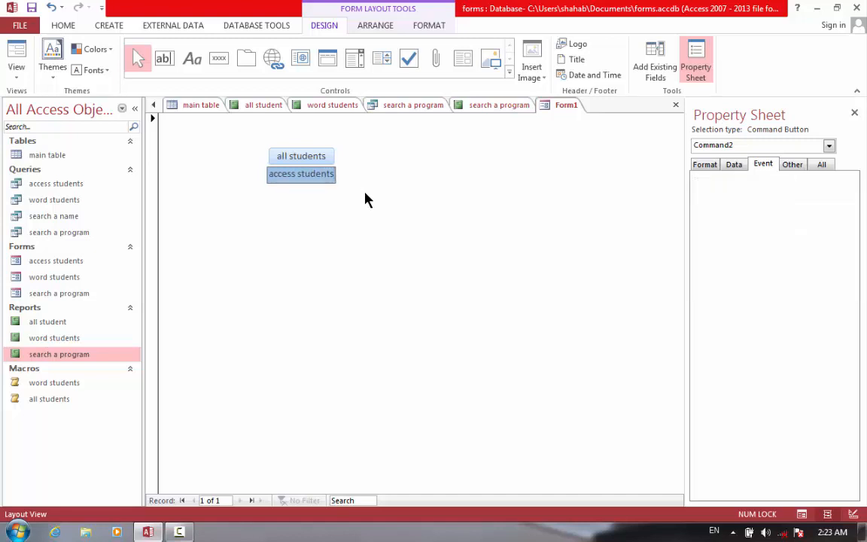
pyautogui.click(366, 199)
pyautogui.click(315, 178)
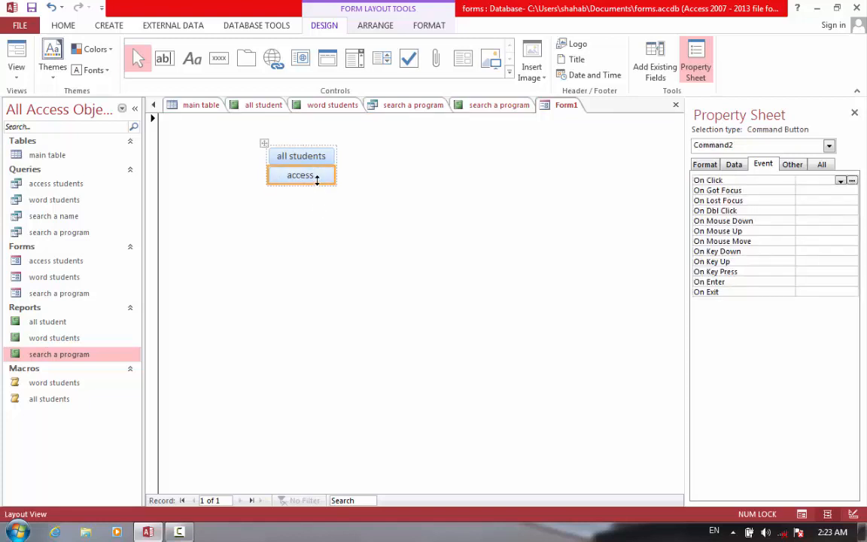
pyautogui.rightClick(318, 179)
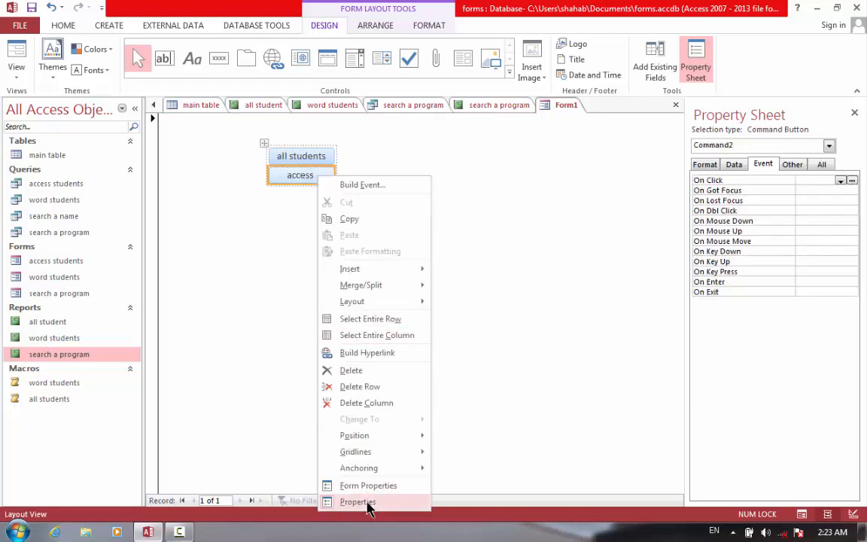
pyautogui.click(333, 454)
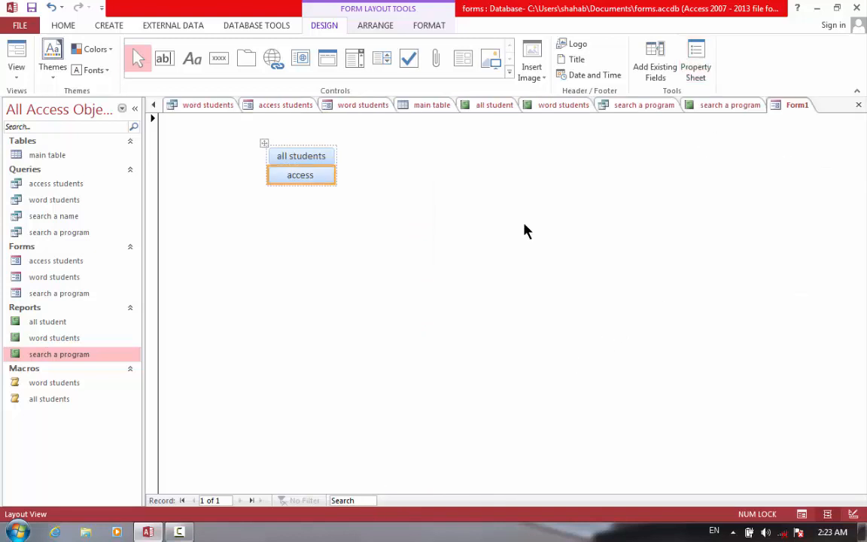
pyautogui.rightClick(313, 184)
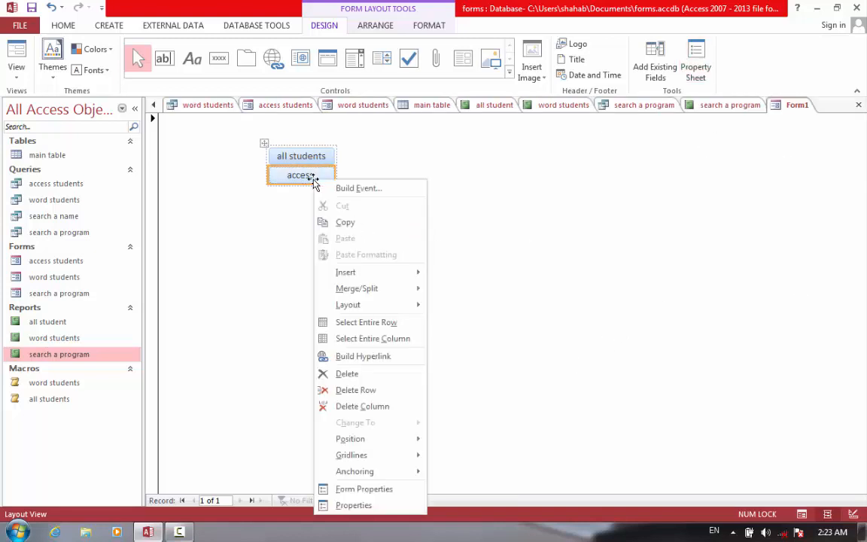
# Enlarge the second command button in width and height so the full caption access students fits inside
pyautogui.click(298, 183)
pyautogui.click(299, 183)
pyautogui.click(319, 176)
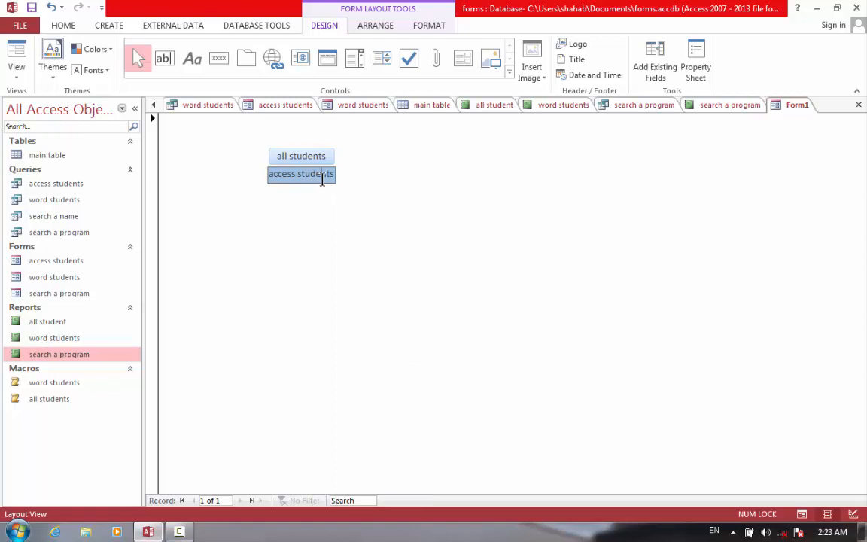
pyautogui.click(324, 219)
pyautogui.click(299, 179)
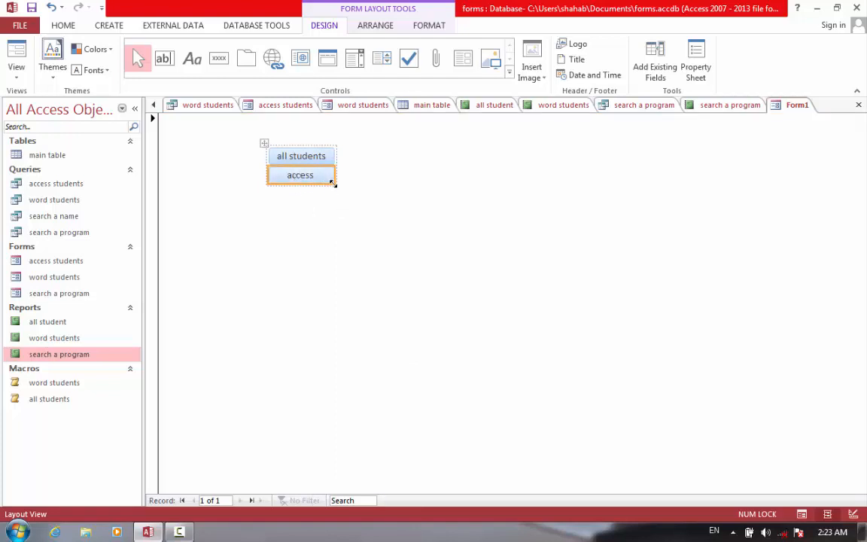
pyautogui.moveTo(332, 184); pyautogui.dragTo(346, 200)
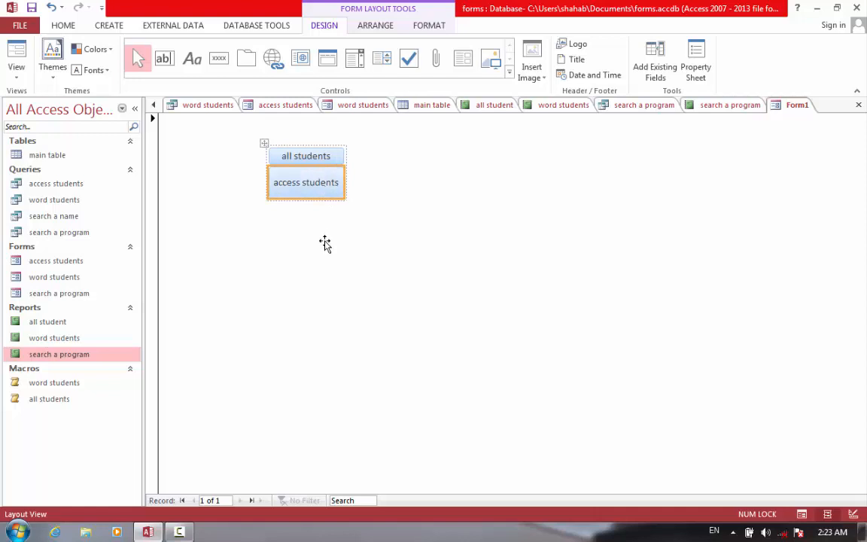
# Assign the word students macro to the second command button's On Click event
pyautogui.rightClick(322, 188)
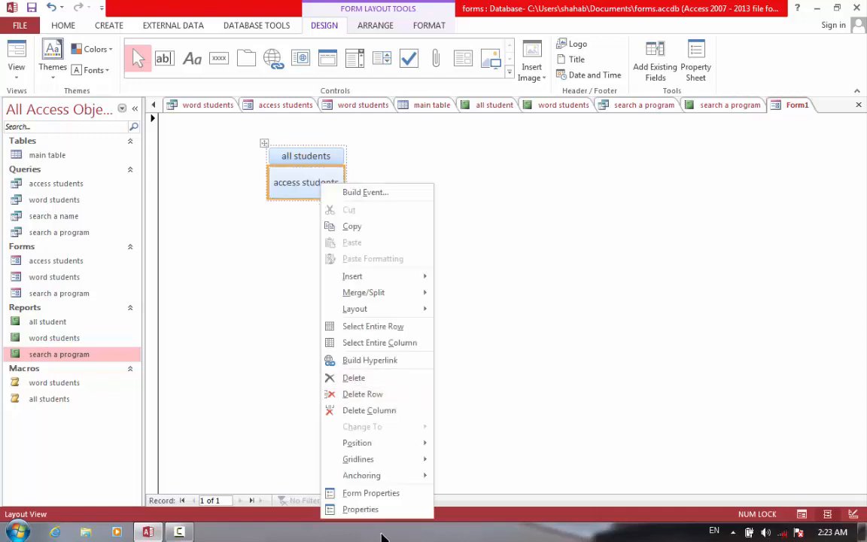
pyautogui.click(362, 510)
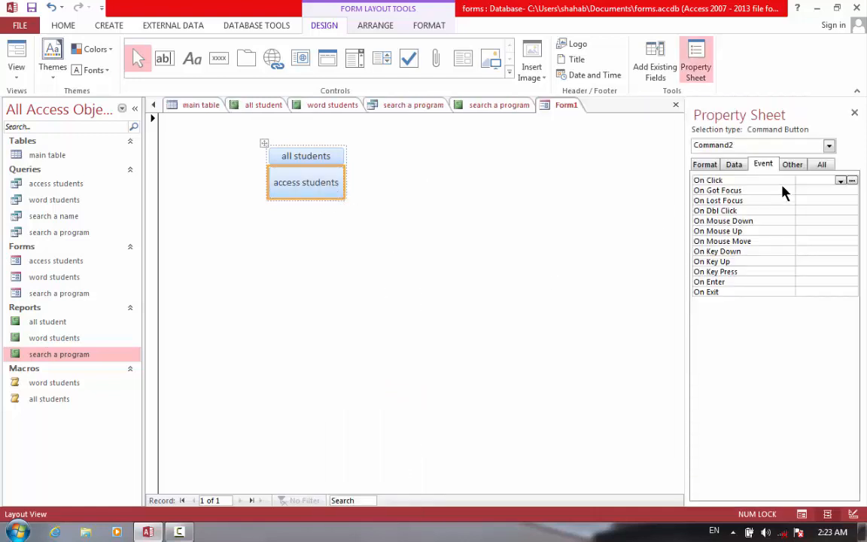
pyautogui.click(841, 181)
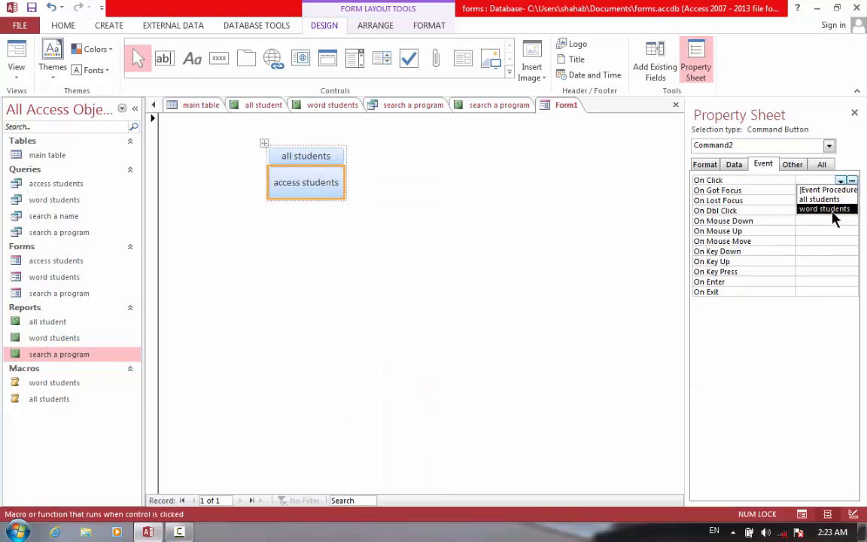
pyautogui.click(829, 209)
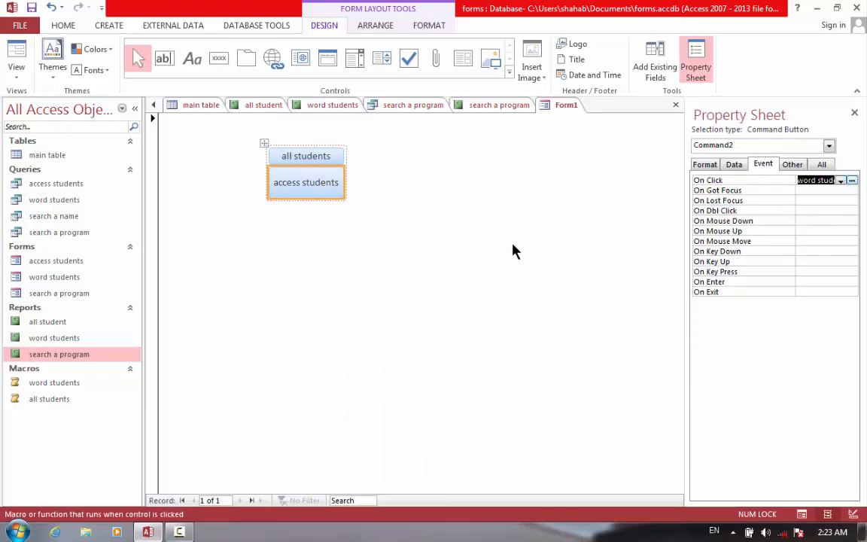
# Replace the word access with word in the second command button's caption, making it wordstudents
pyautogui.click(302, 179)
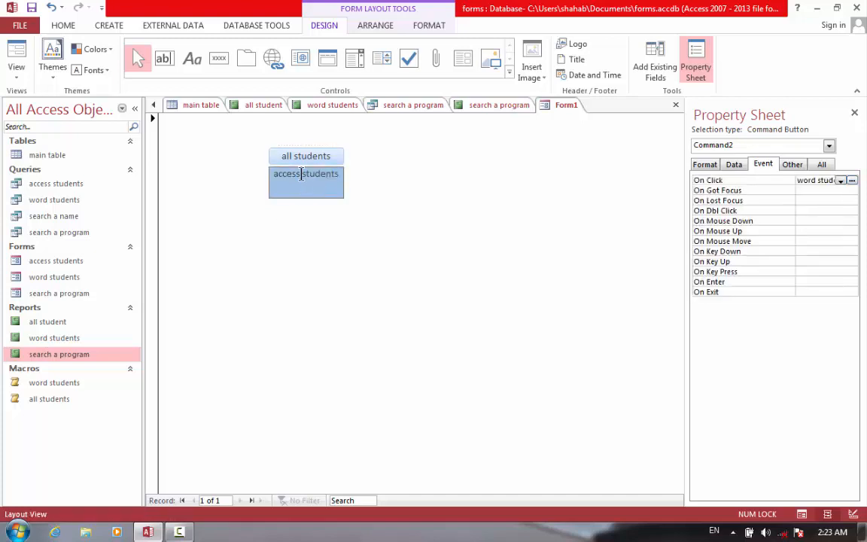
pyautogui.press('BackSpace')
pyautogui.press('BackSpace')
pyautogui.press('BackSpace')
pyautogui.press('BackSpace')
pyautogui.press('BackSpace')
pyautogui.press('BackSpace')
pyautogui.press('BackSpace')
pyautogui.write('word')
pyautogui.click(350, 274)
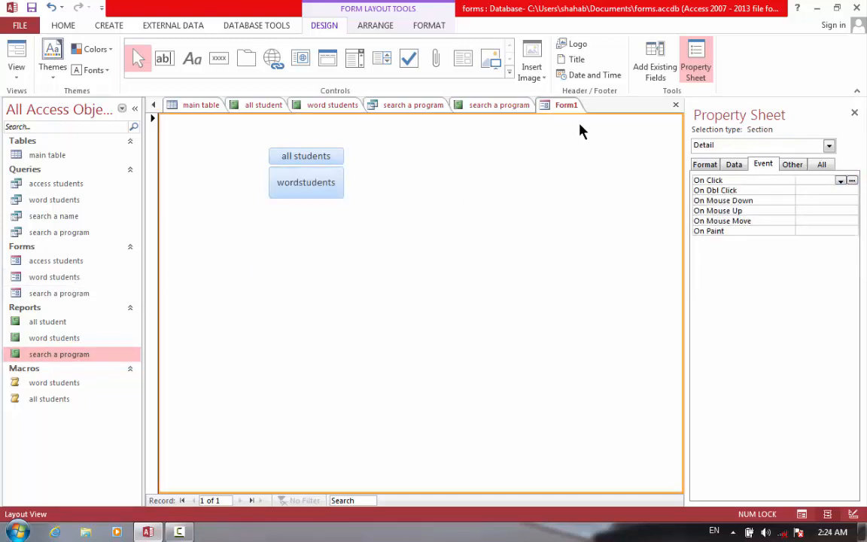
# Close the form with the two command buttons, saving it under the name buutons
pyautogui.click(677, 105)
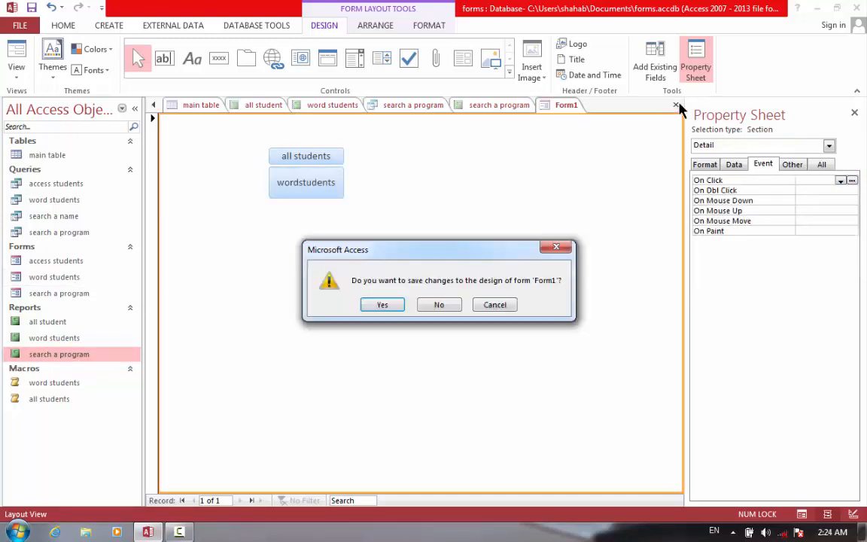
pyautogui.press('Return')
pyautogui.write('buutons')
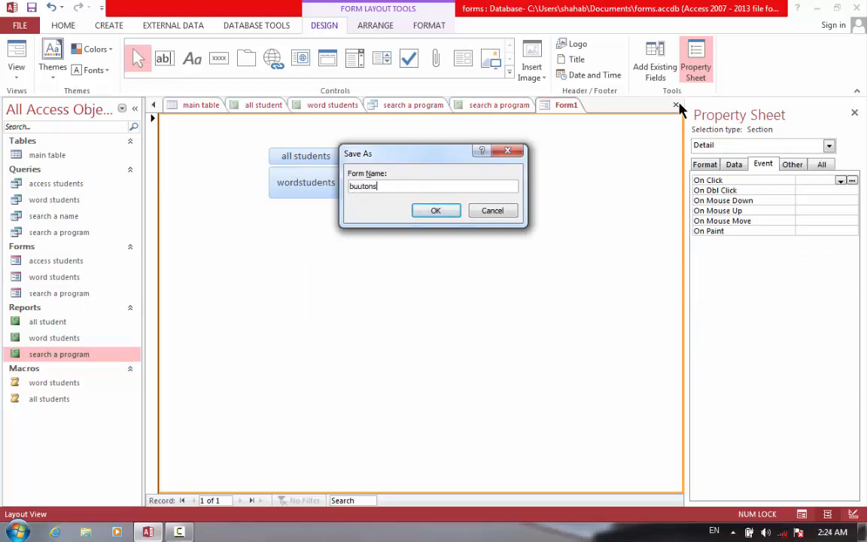
pyautogui.press('Return')
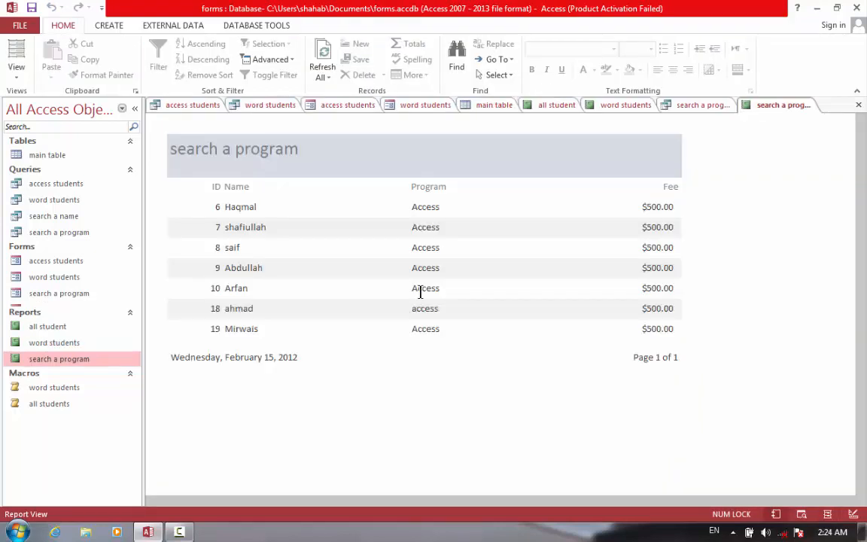
# Open the buutons form and test its all students button
pyautogui.doubleClick(38, 315)
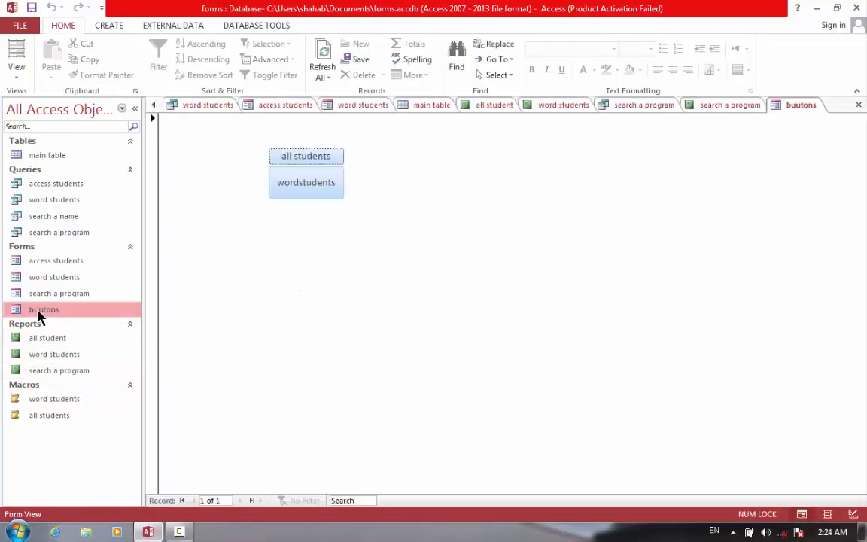
pyautogui.click(305, 163)
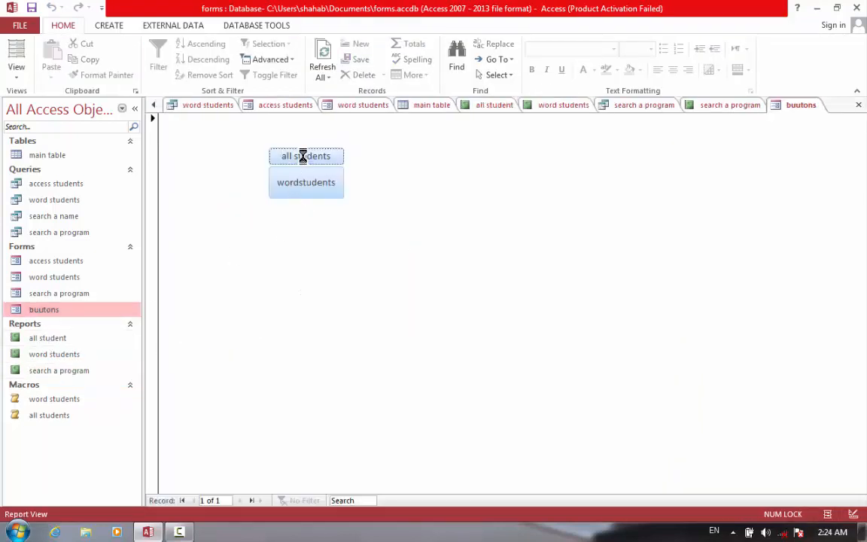